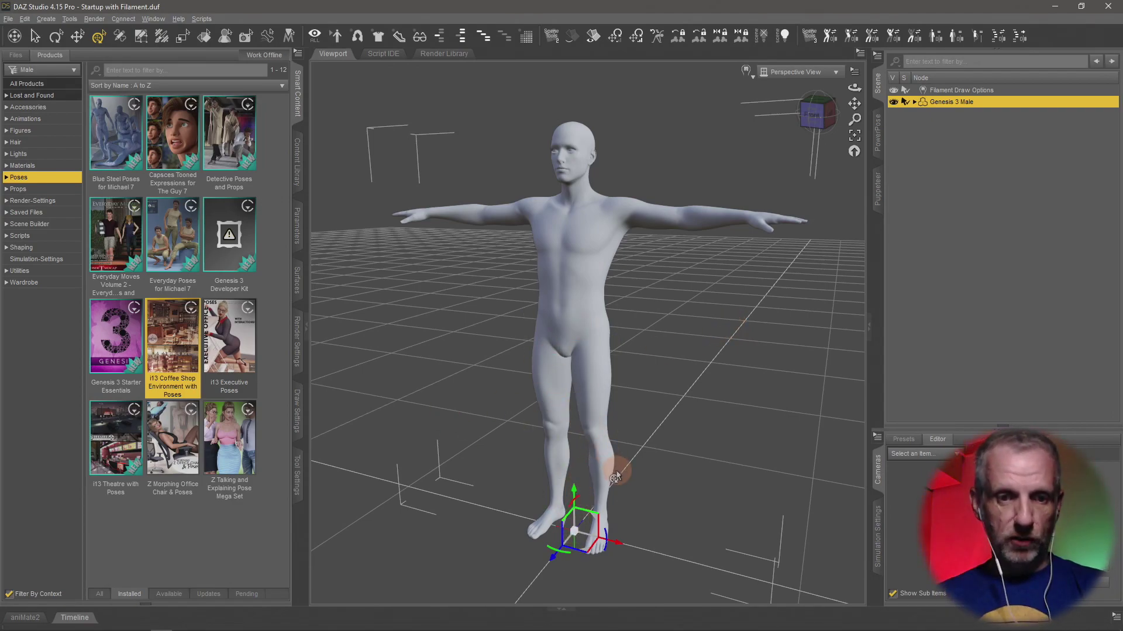
# Open the coffee shop product and filter its poses to Poses > By Function > Standing.
pyautogui.doubleClick(182, 342)
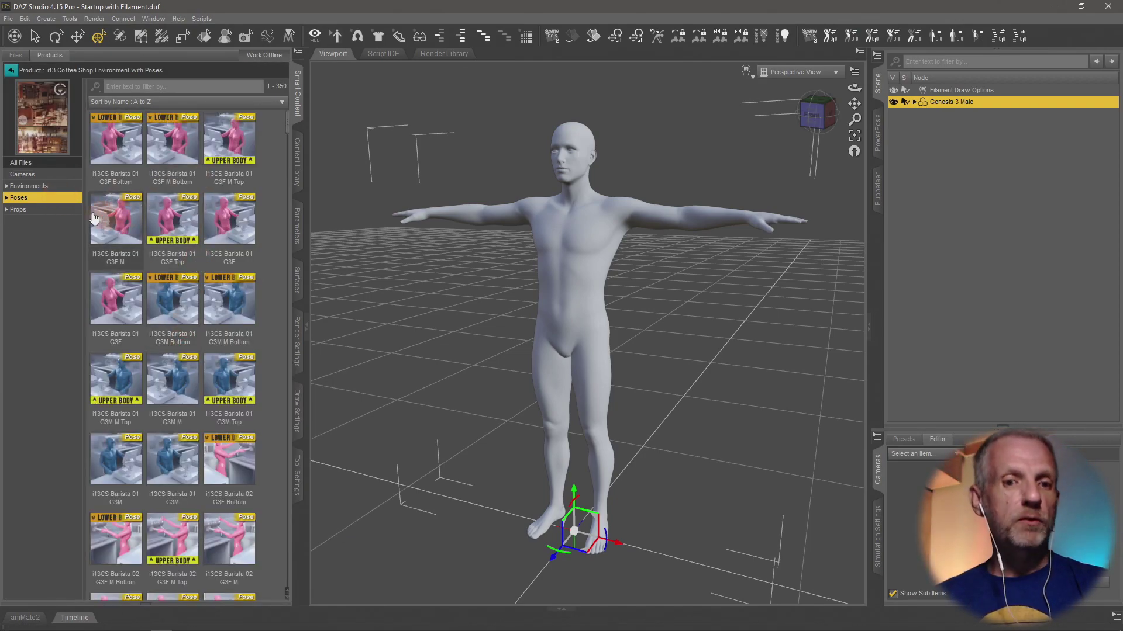
pyautogui.click(6, 198)
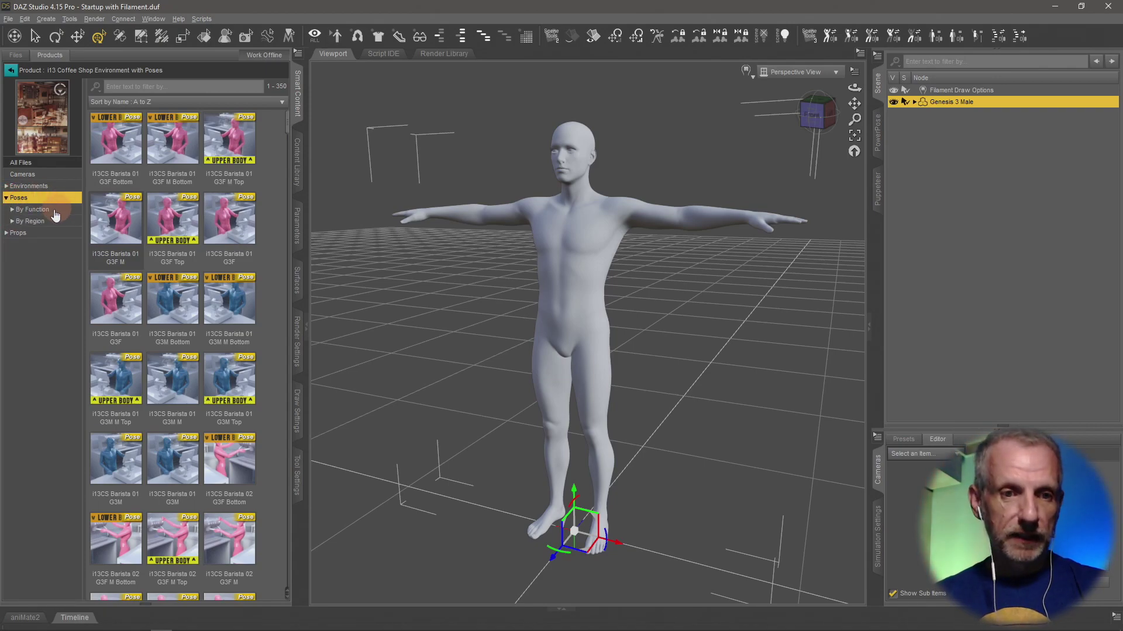
pyautogui.click(12, 210)
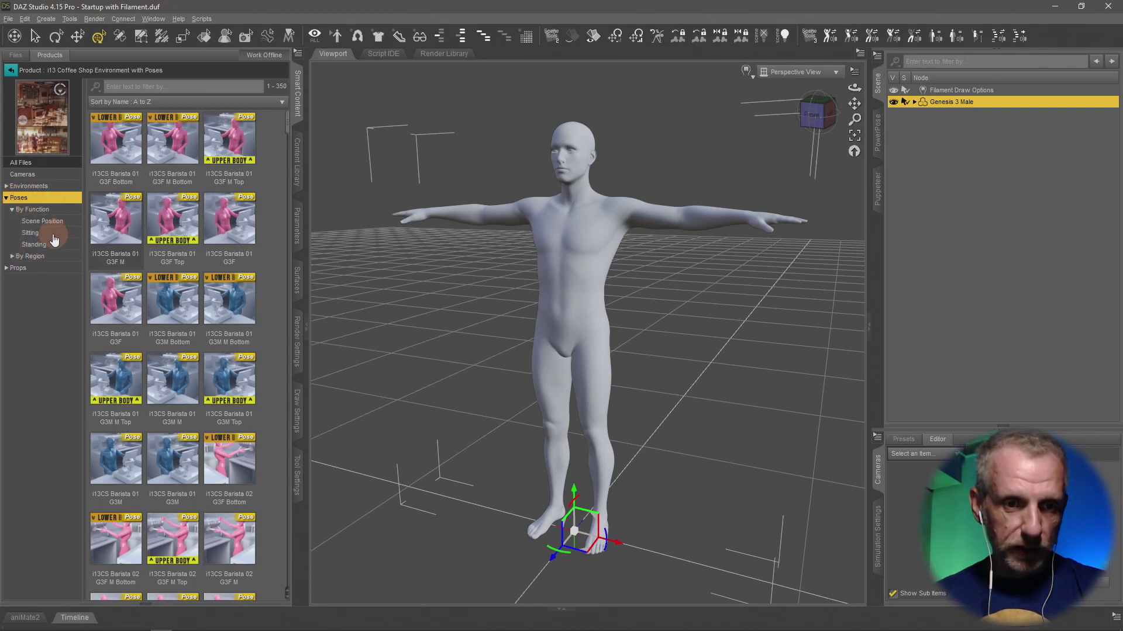
pyautogui.click(53, 246)
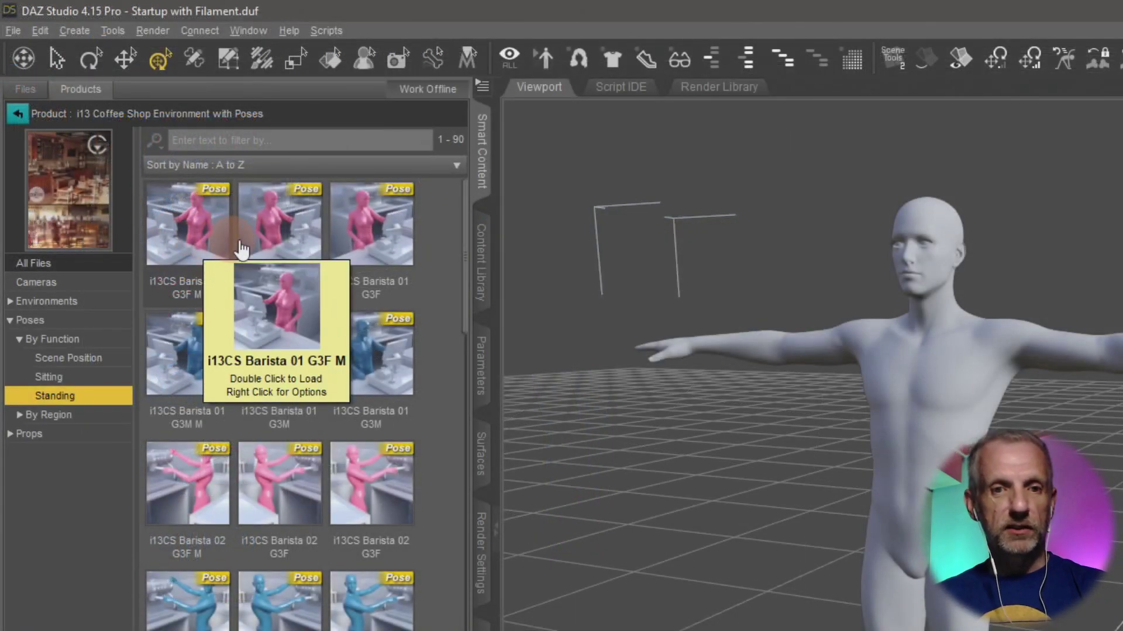
pyautogui.moveTo(138, 131)
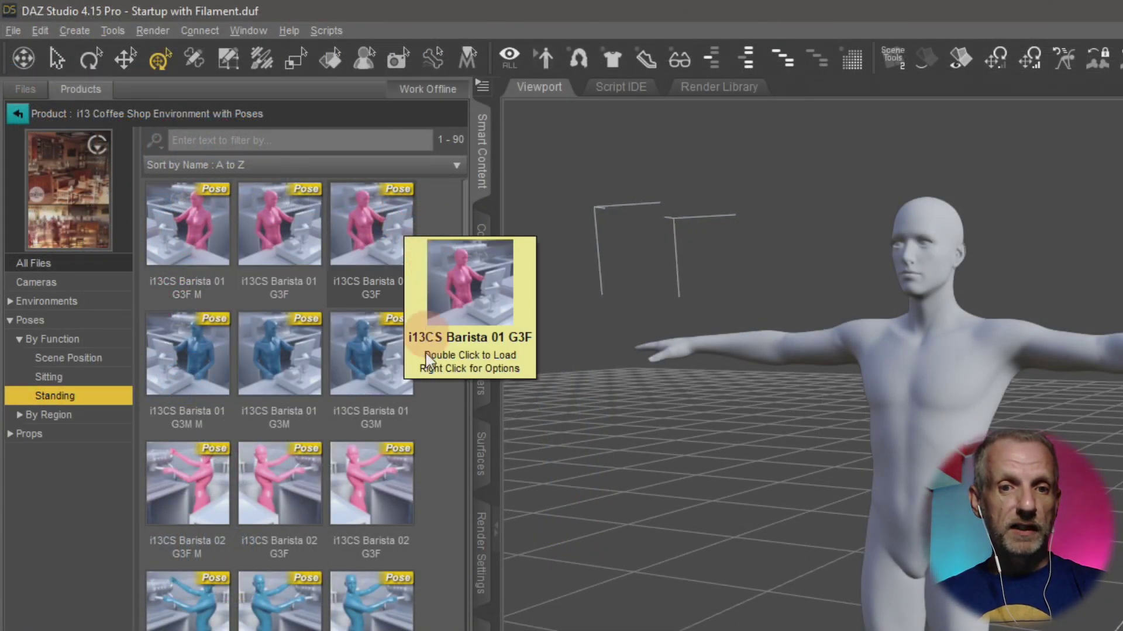
pyautogui.moveTo(224, 384)
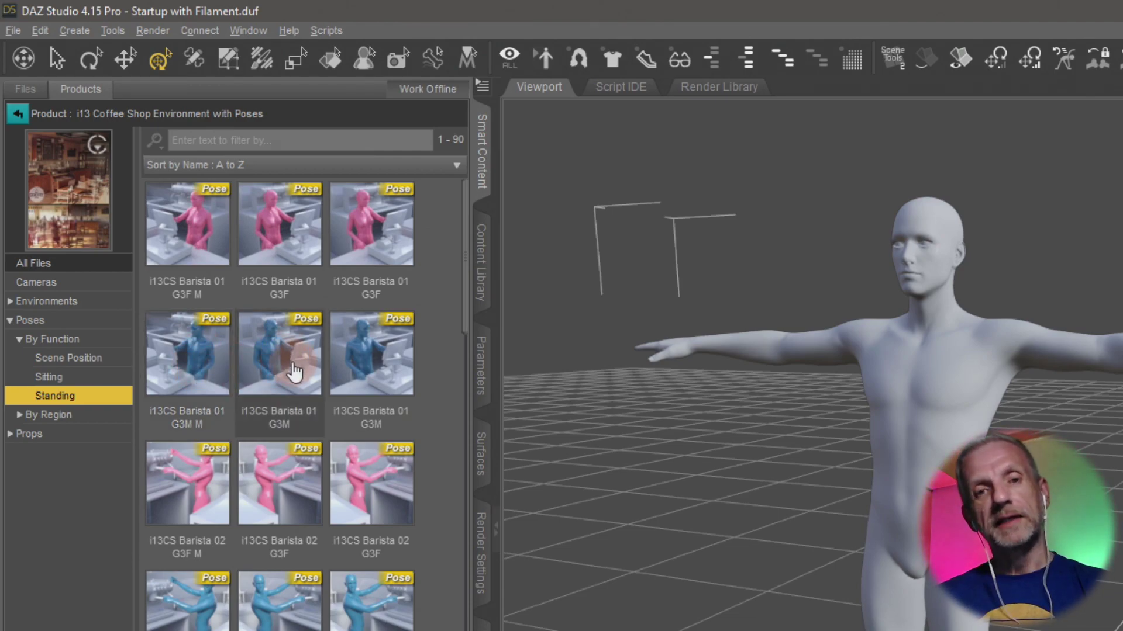
pyautogui.moveTo(294, 372)
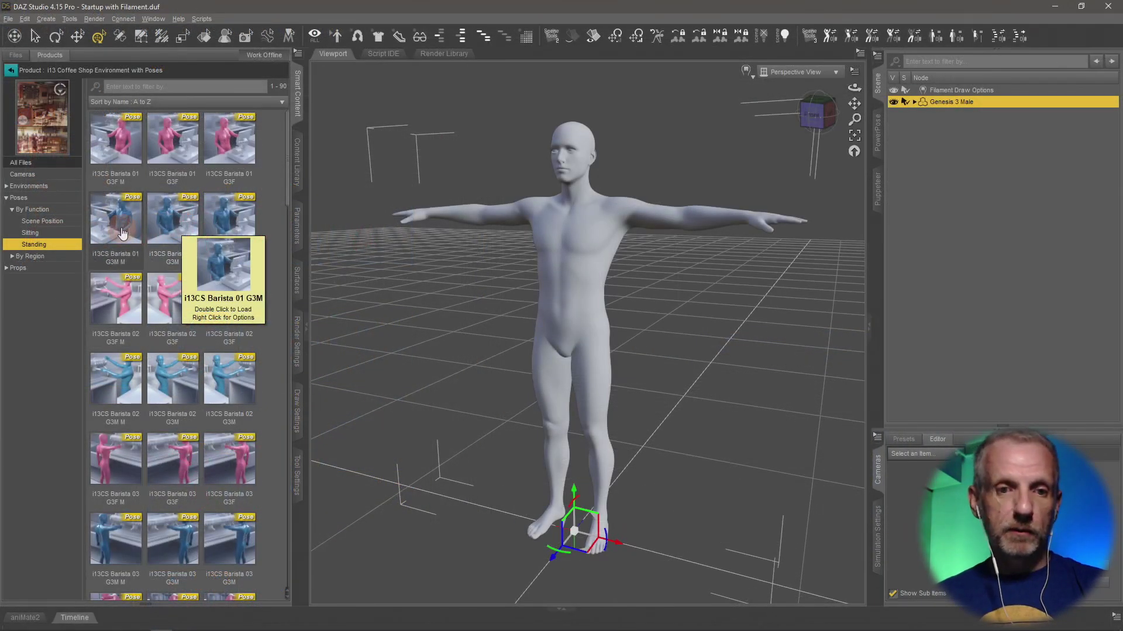
pyautogui.doubleClick(187, 351)
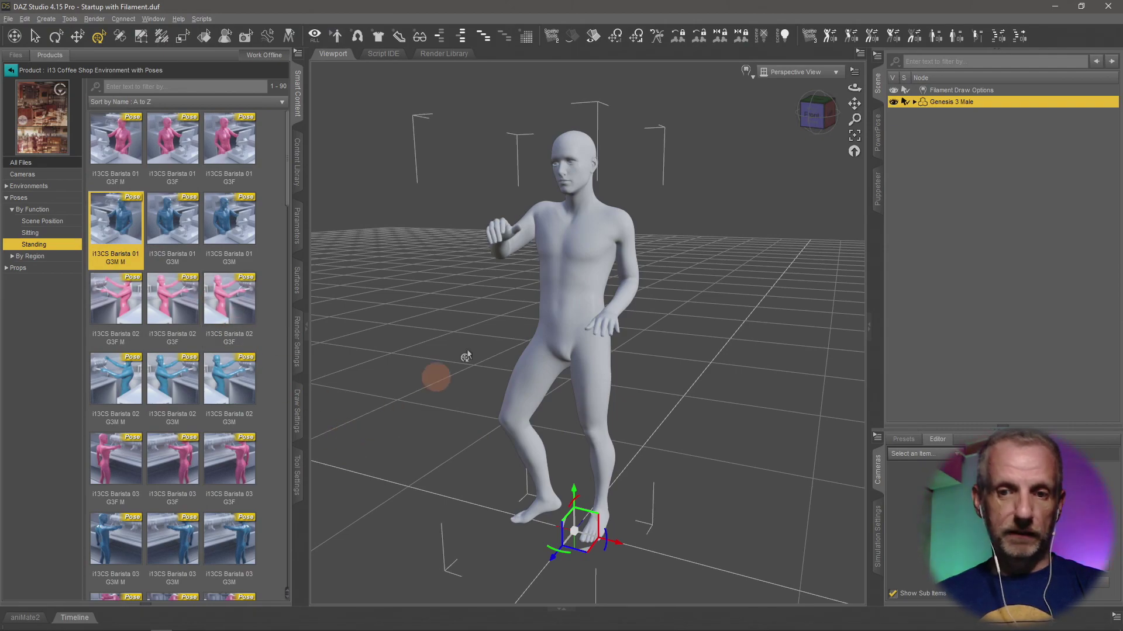
pyautogui.moveTo(640, 426)
pyautogui.keyDown('alt'); pyautogui.mouseDown()
pyautogui.moveTo(647, 416)
pyautogui.moveTo(628, 421)
pyautogui.moveTo(641, 426)
pyautogui.mouseUp(); pyautogui.keyUp('alt')
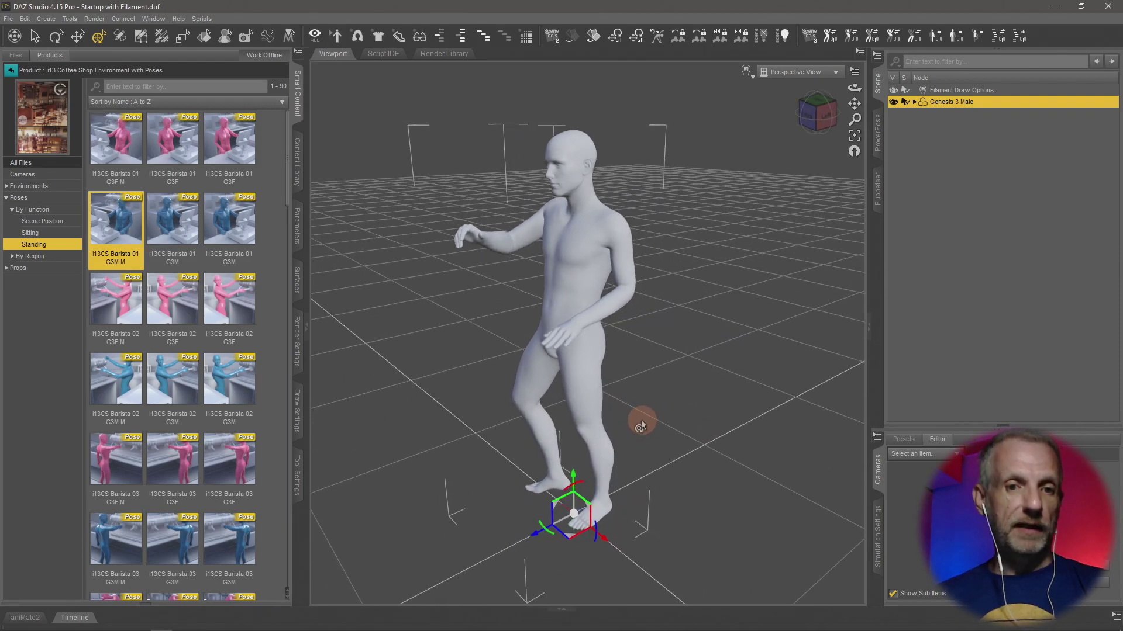
pyautogui.doubleClick(174, 233)
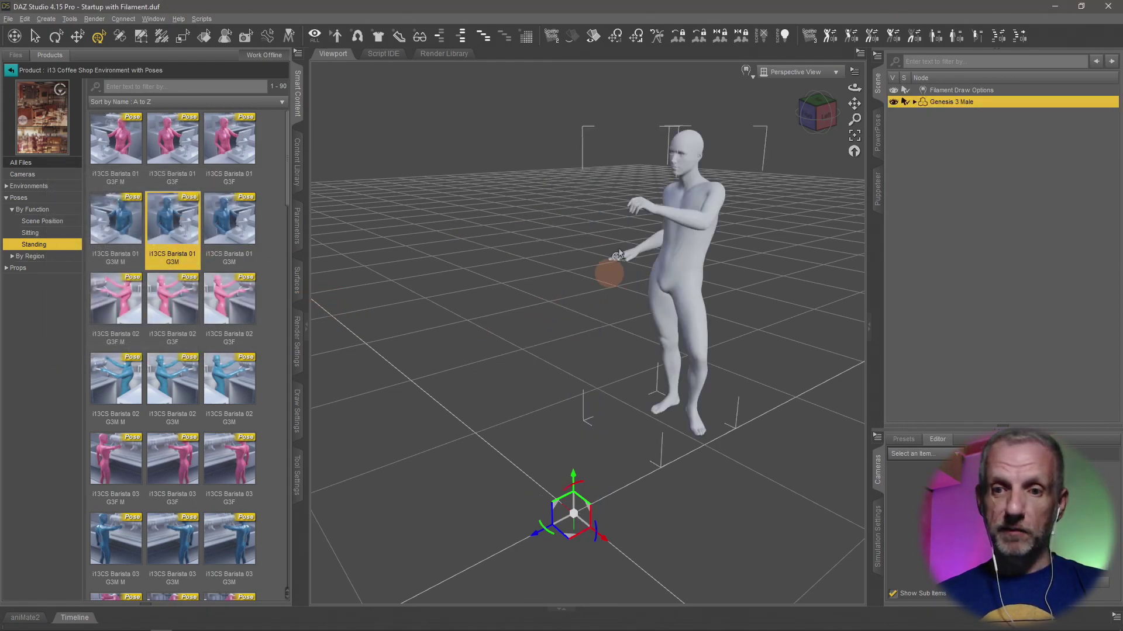
pyautogui.keyDown('ctrl'); pyautogui.keyDown('alt'); pyautogui.moveTo(712, 426); pyautogui.dragTo(716, 432); pyautogui.keyUp('alt'); pyautogui.keyUp('ctrl')
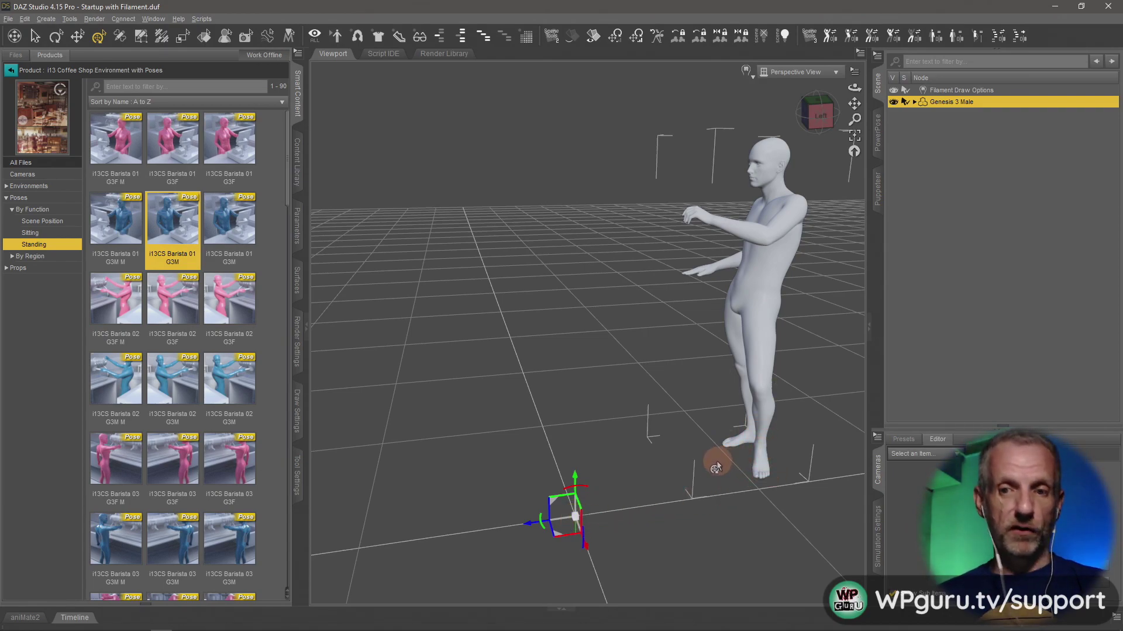
pyautogui.moveTo(628, 504)
pyautogui.keyDown('alt'); pyautogui.mouseDown()
pyautogui.moveTo(636, 501)
pyautogui.moveTo(597, 535)
pyautogui.moveTo(766, 534)
pyautogui.moveTo(737, 432)
pyautogui.moveTo(677, 509)
pyautogui.moveTo(629, 532)
pyautogui.moveTo(647, 534)
pyautogui.moveTo(696, 502)
pyautogui.moveTo(716, 471)
pyautogui.moveTo(696, 457)
pyautogui.mouseUp(); pyautogui.keyUp('alt')
pyautogui.hotkey('ctrl', 'z')
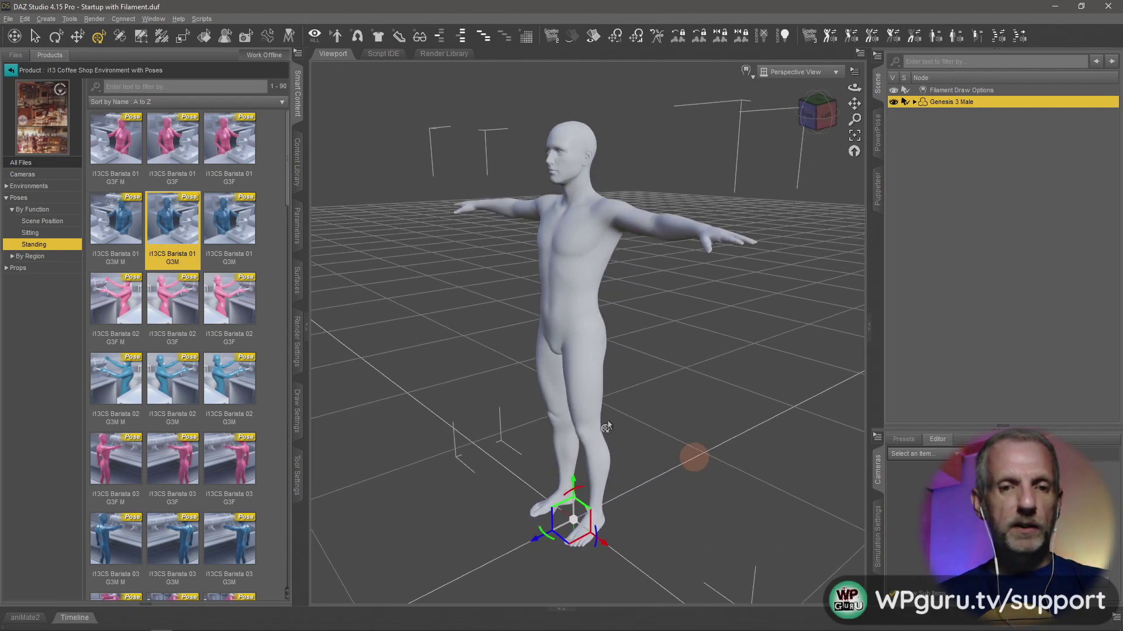
# Load i13CS Barista 01 G3M with Translation X, Y and Z unchecked in the load options.
pyautogui.click(173, 221)
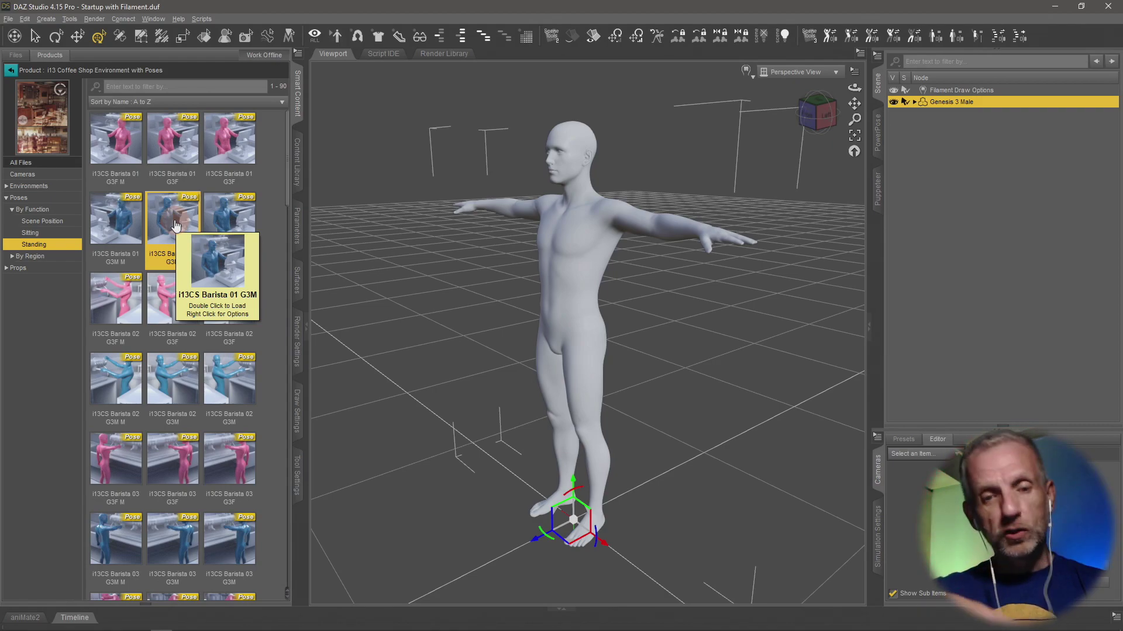
pyautogui.keyDown('ctrl'); pyautogui.doubleClick(176, 226); pyautogui.keyUp('ctrl')
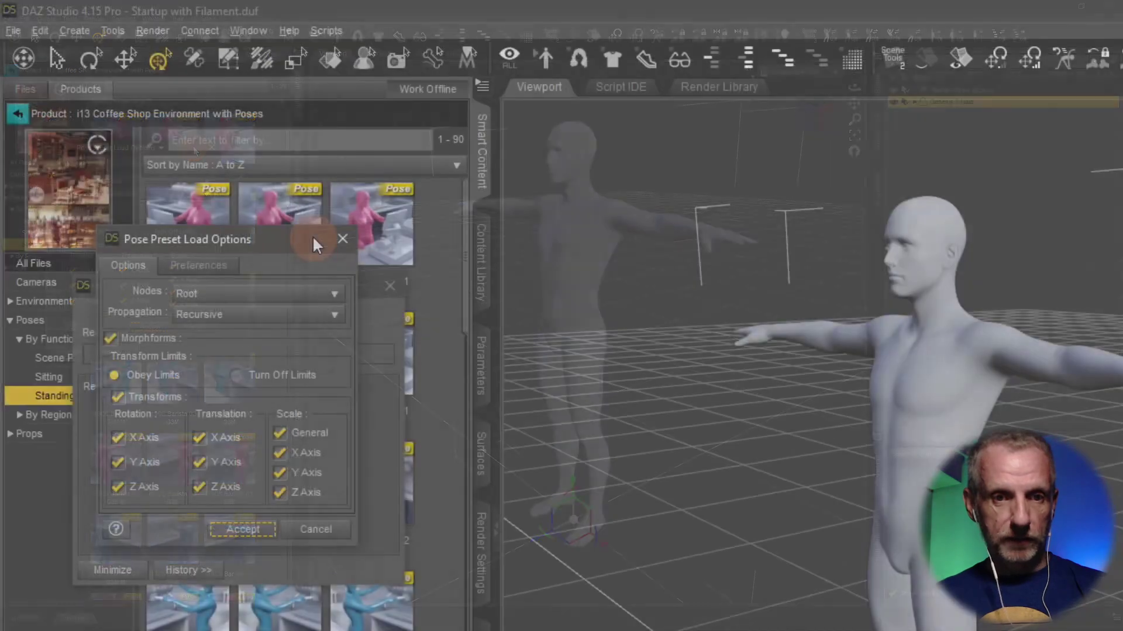
pyautogui.moveTo(193, 146); pyautogui.dragTo(292, 106)
pyautogui.moveTo(474, 181); pyautogui.dragTo(475, 179)
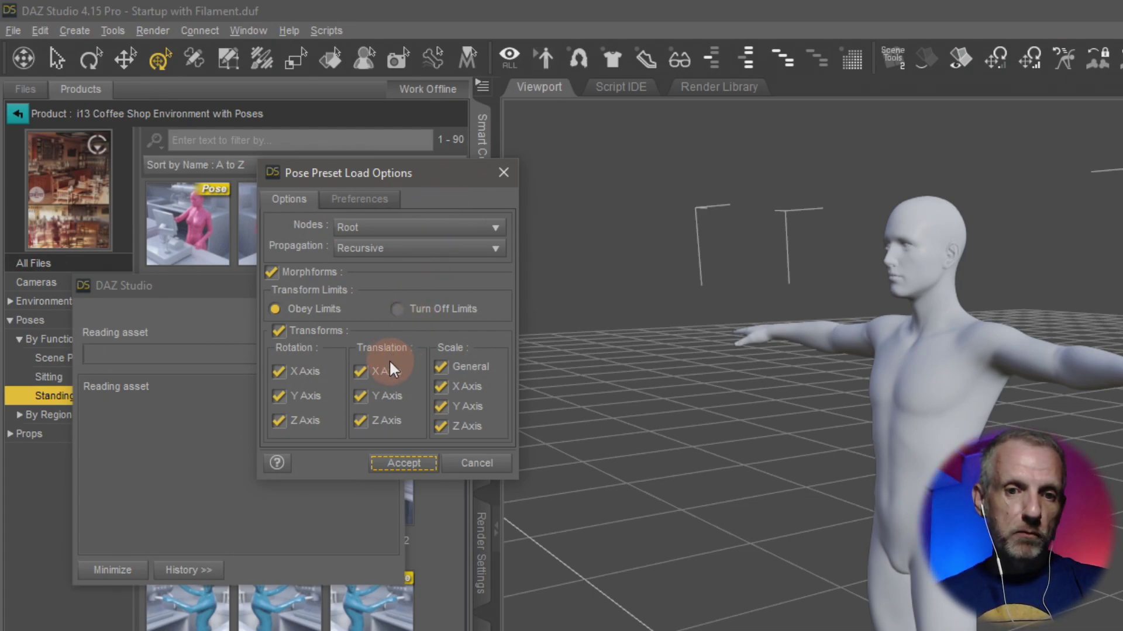
pyautogui.click(381, 397)
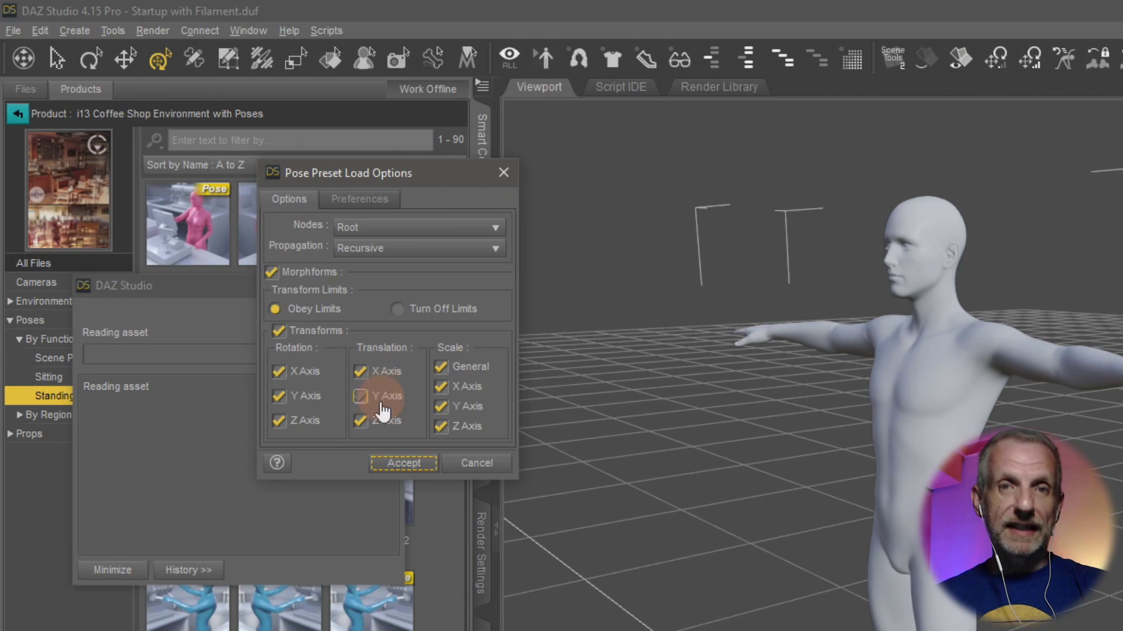
pyautogui.click(359, 372)
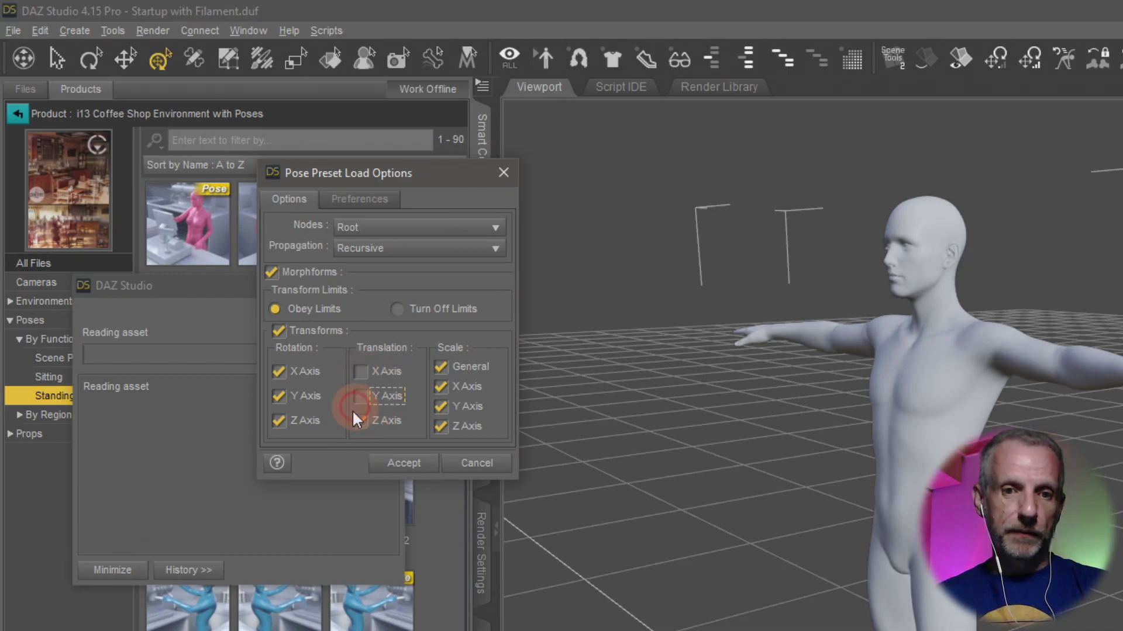
pyautogui.click(359, 421)
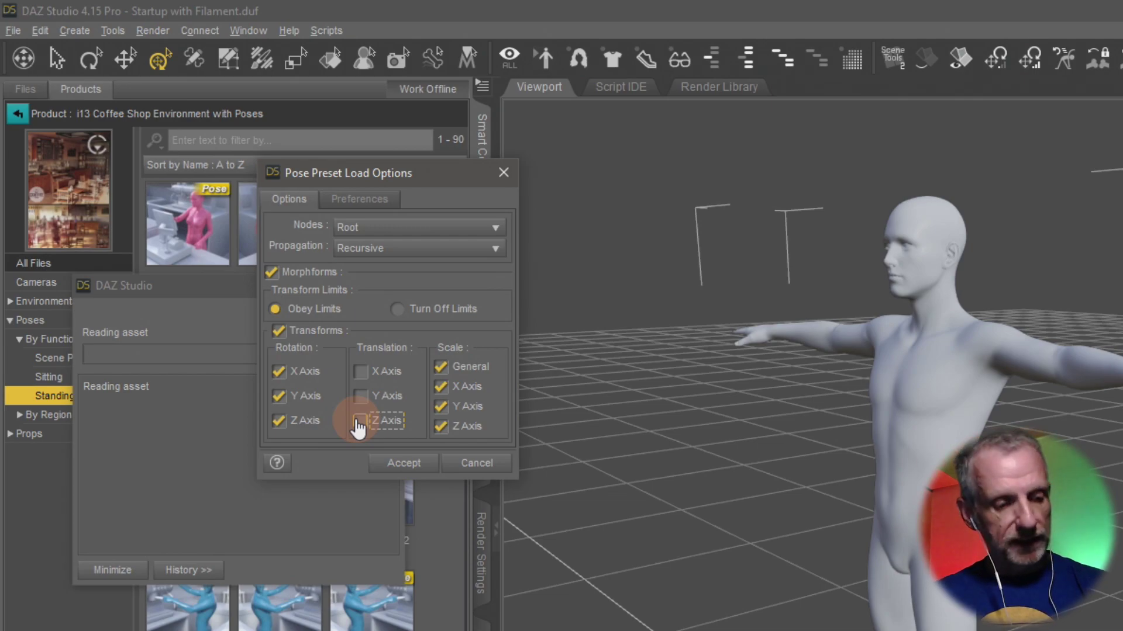
pyautogui.click(403, 462)
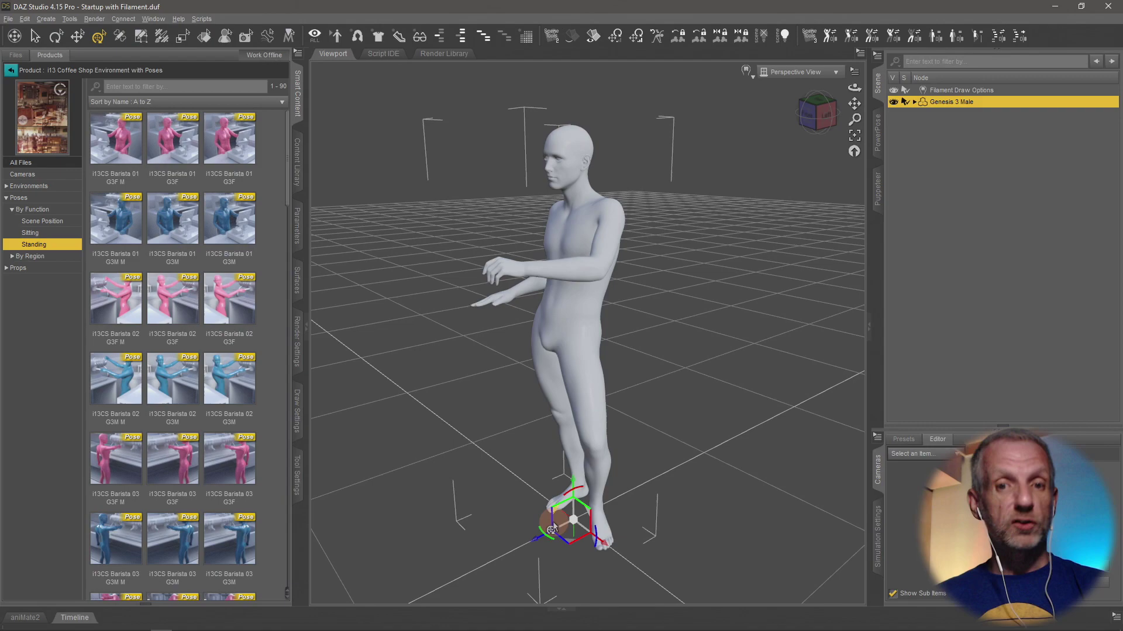
# Undo the pose to restore the T-pose, then drag the figure far back into the scene.
pyautogui.keyDown('alt'); pyautogui.moveTo(503, 512); pyautogui.dragTo(536, 519); pyautogui.keyUp('alt')
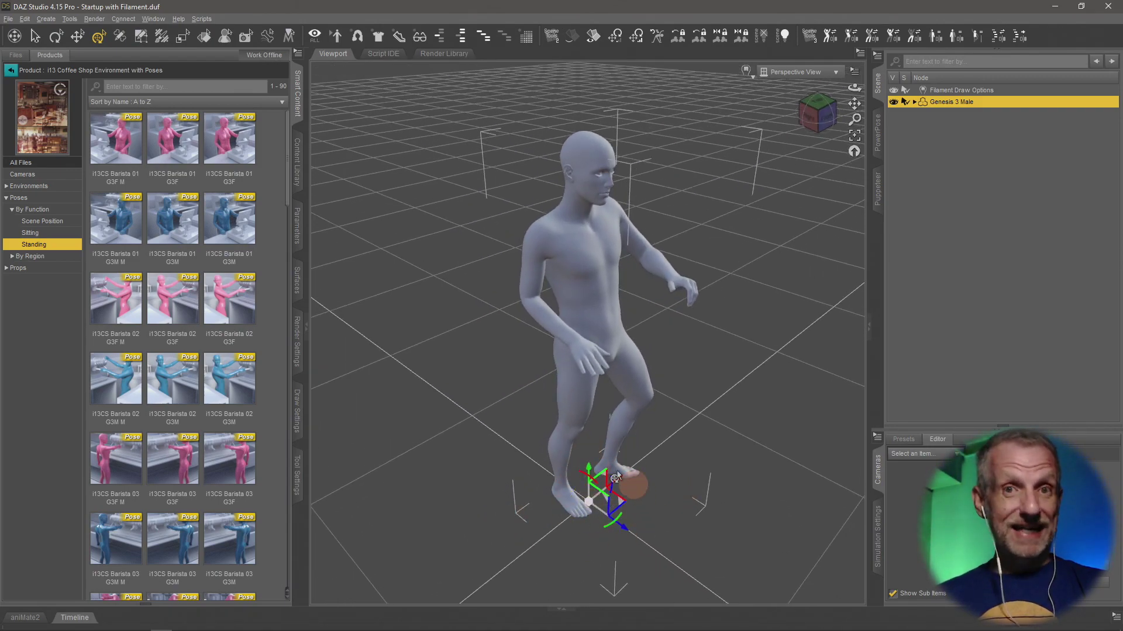
pyautogui.keyDown('alt'); pyautogui.moveTo(667, 513); pyautogui.dragTo(607, 535); pyautogui.keyUp('alt')
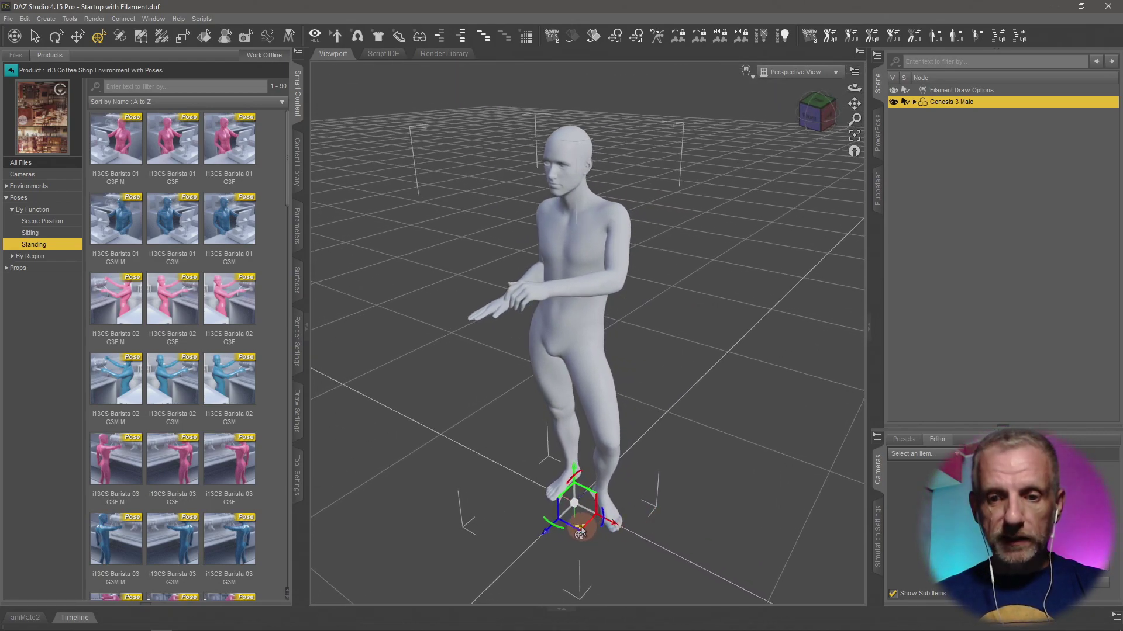
pyautogui.hotkey('ctrl', 'z')
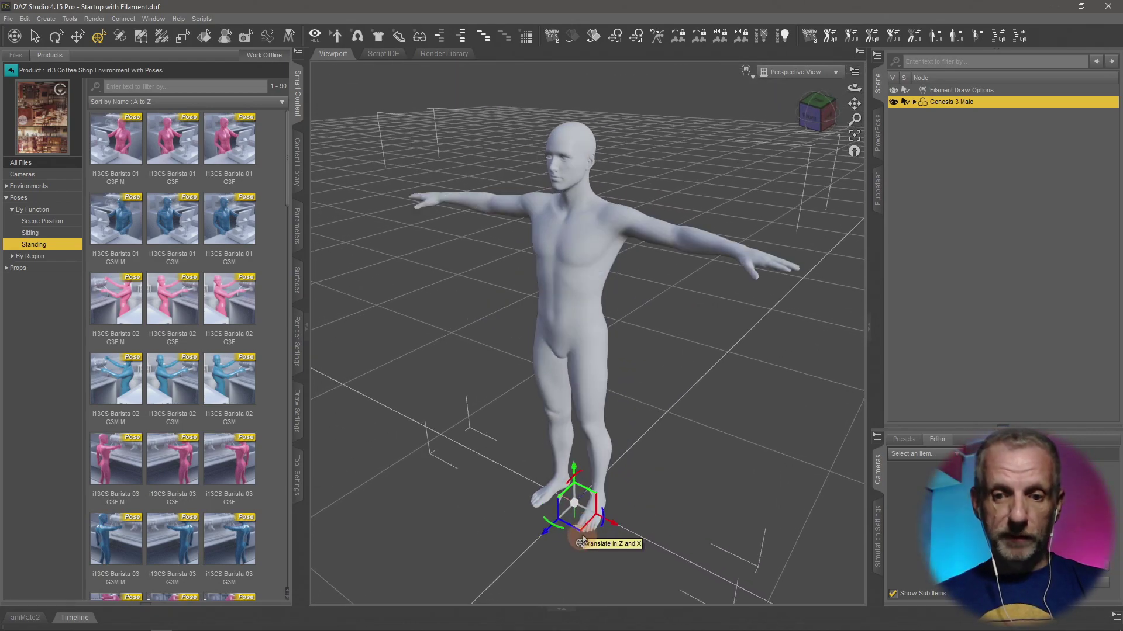
pyautogui.moveTo(578, 533); pyautogui.dragTo(614, 202)
# Apply Barista 01 G3M with Translation X and Z unchecked in the load options.
pyautogui.doubleClick(171, 222)
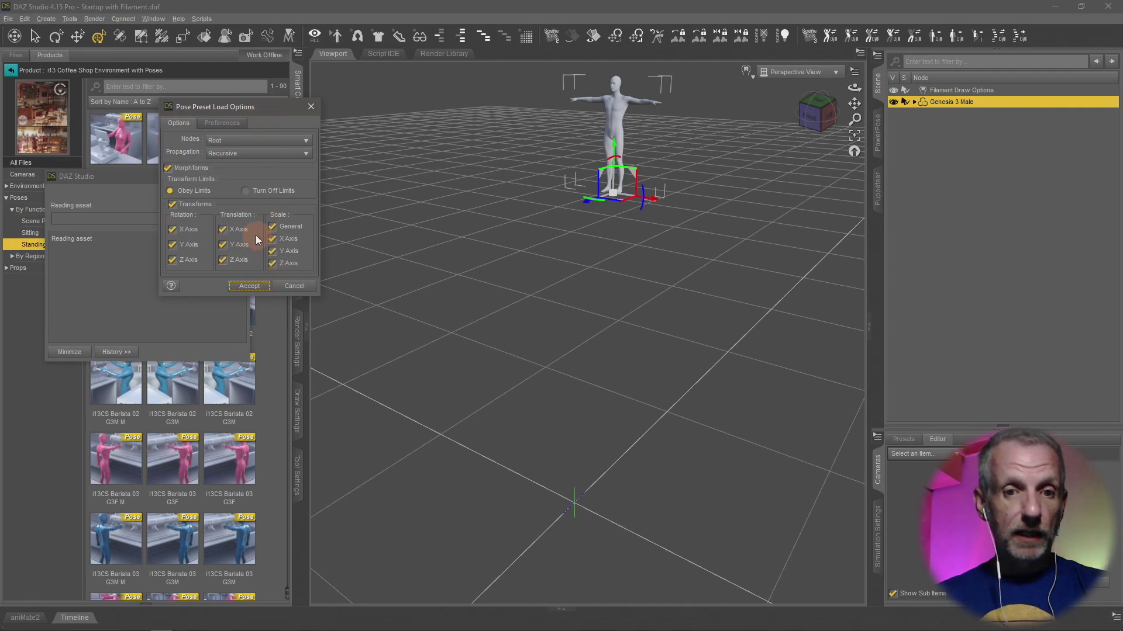
pyautogui.click(238, 230)
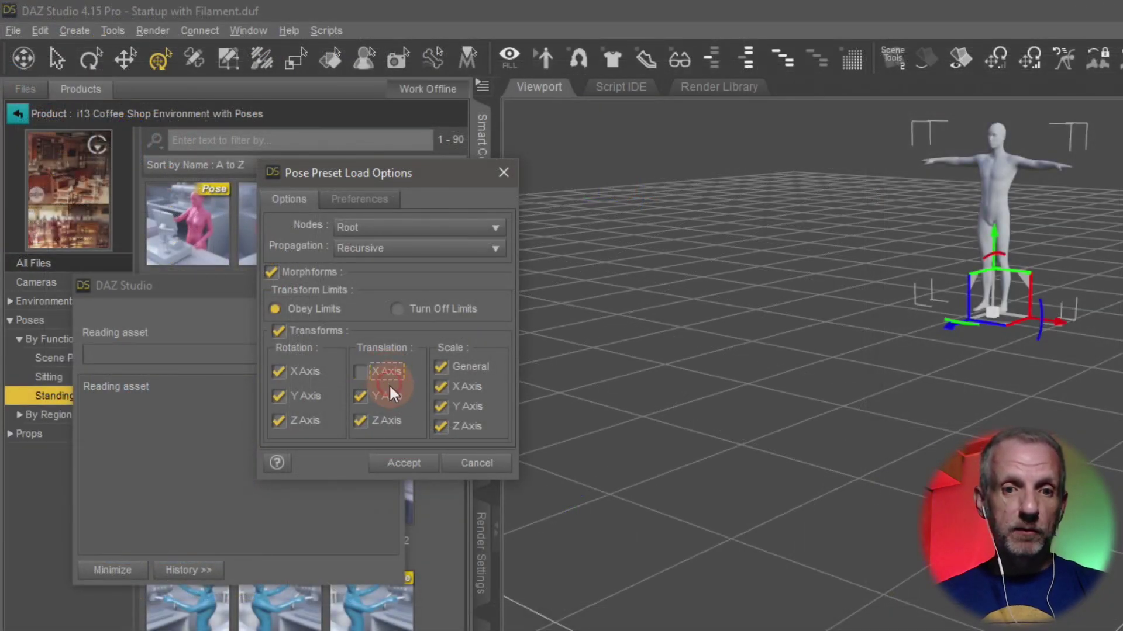
pyautogui.click(386, 423)
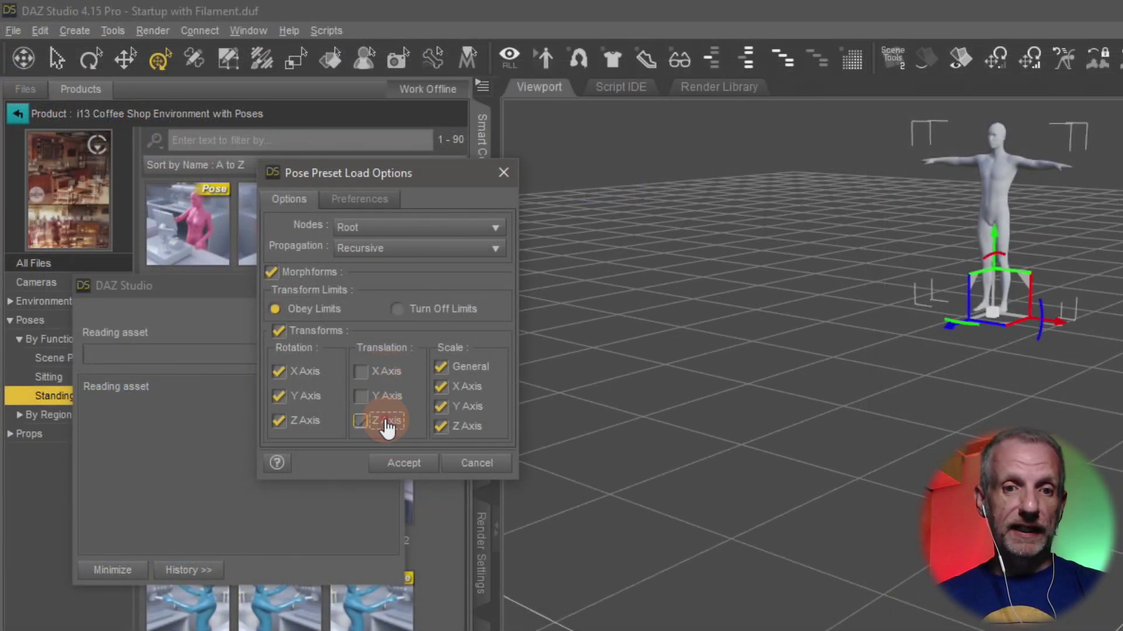
pyautogui.click(404, 463)
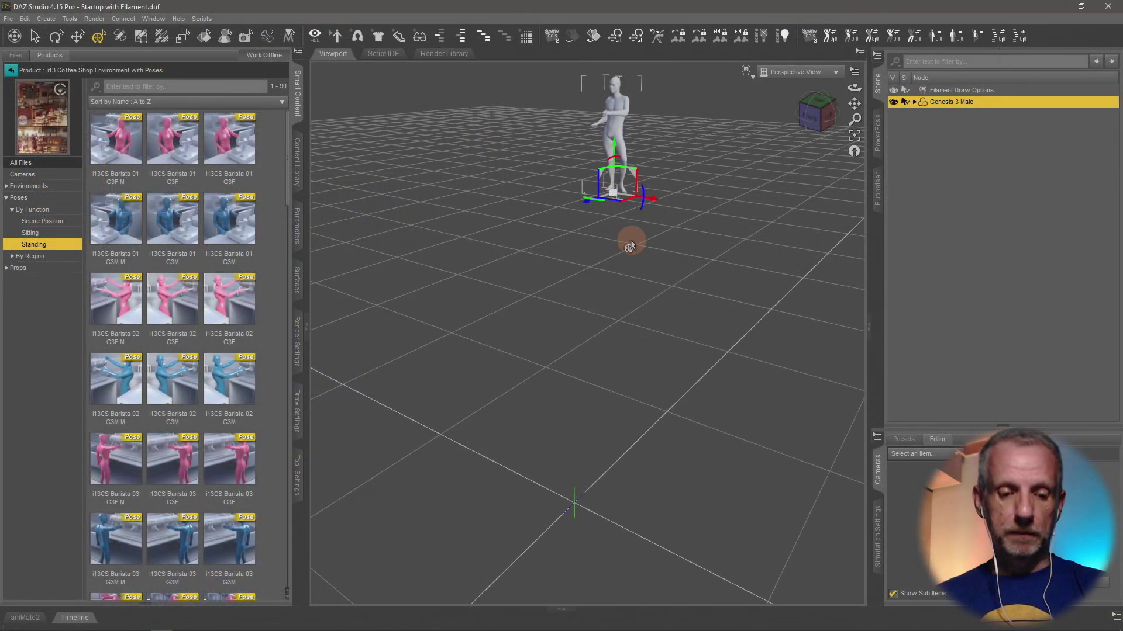
# Undo the barista pose and frame Genesis 3 Male in the viewport.
pyautogui.hotkey('ctrl', 'z')
pyautogui.hotkey('ctrl', 'f')
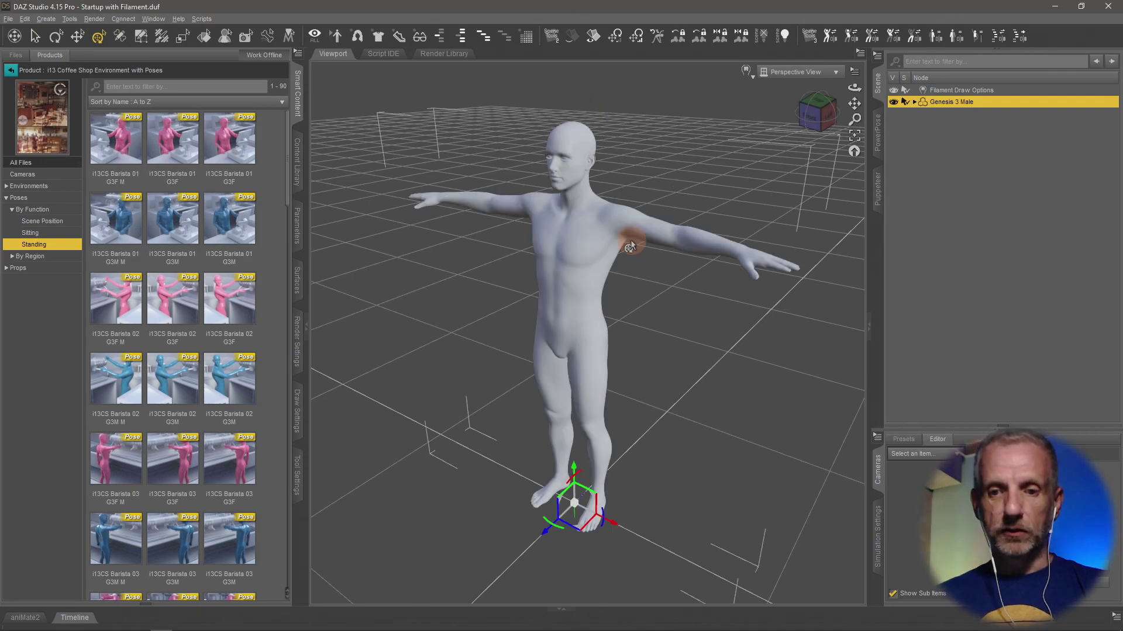
pyautogui.keyDown('alt'); pyautogui.moveTo(709, 349); pyautogui.dragTo(709, 347); pyautogui.keyUp('alt')
pyautogui.keyDown('alt'); pyautogui.moveTo(709, 347); pyautogui.dragTo(711, 352, button='right'); pyautogui.keyUp('alt')
# Apply Barista 02 G3M, then undo it to restore the T-pose.
pyautogui.doubleClick(152, 400)
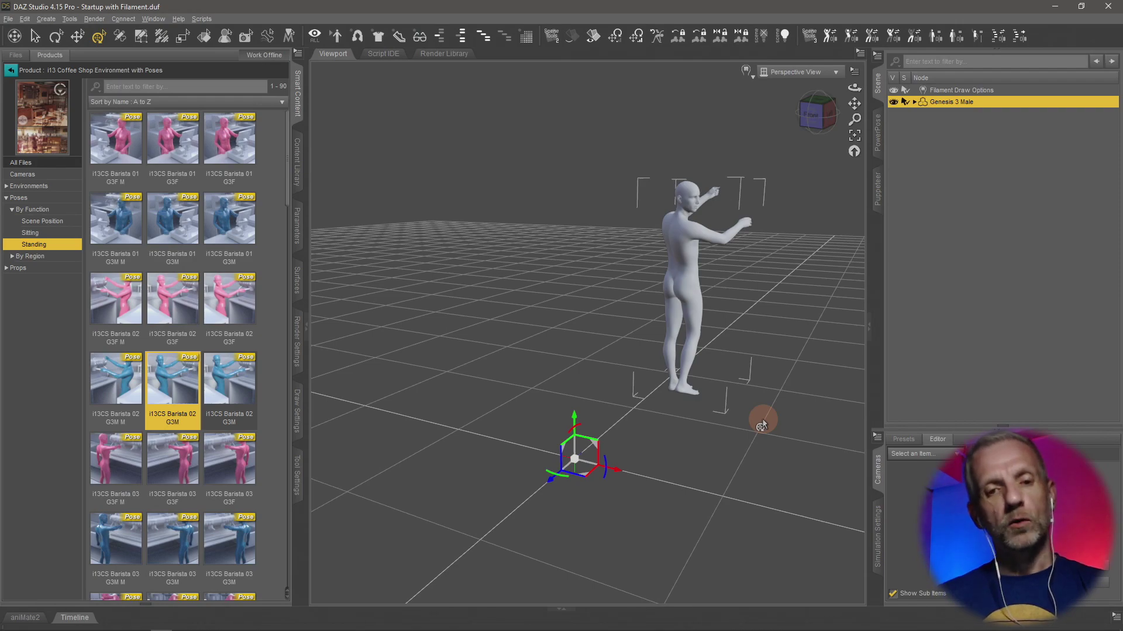
pyautogui.hotkey('ctrl', 'z')
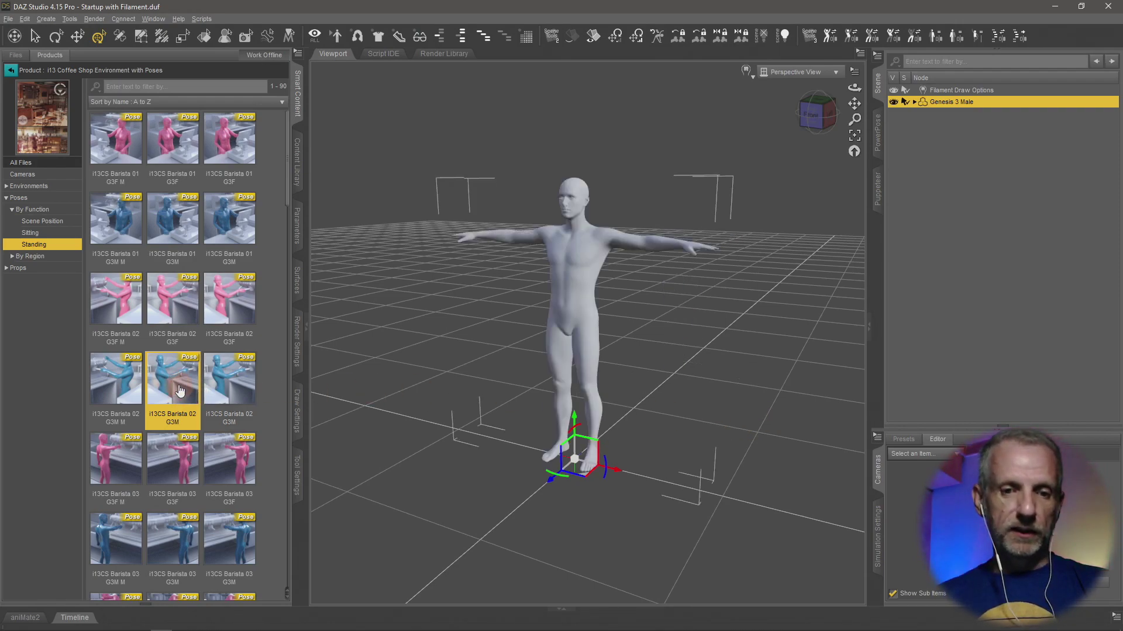
# Open load options for Barista 02 G3M and uncheck Translation Y and Z.
pyautogui.moveTo(185, 391)
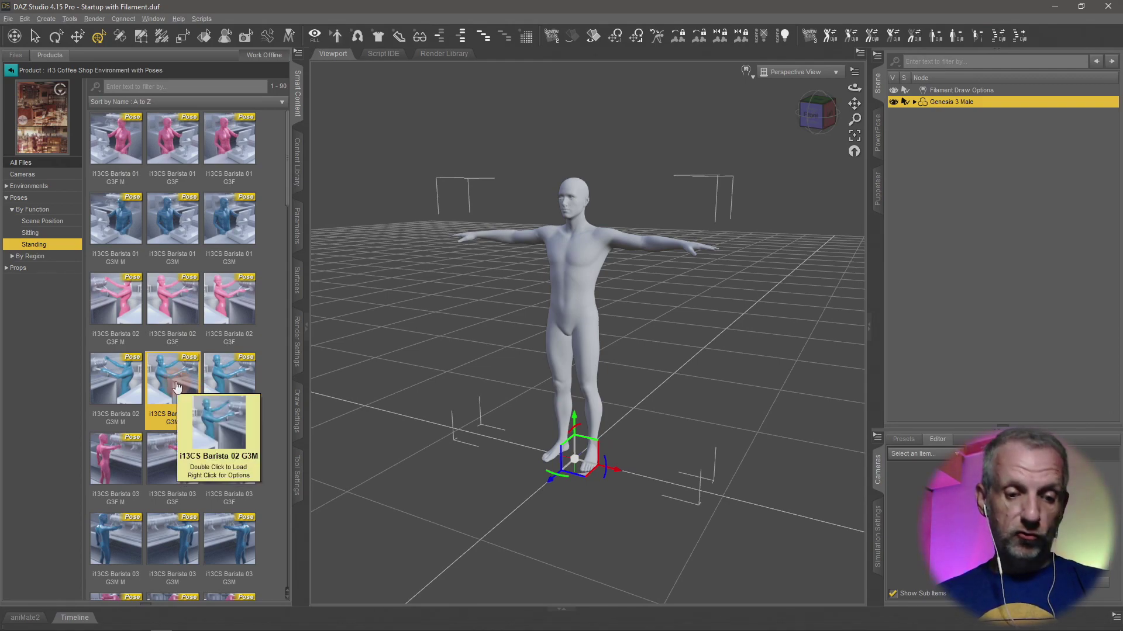
pyautogui.doubleClick(175, 386)
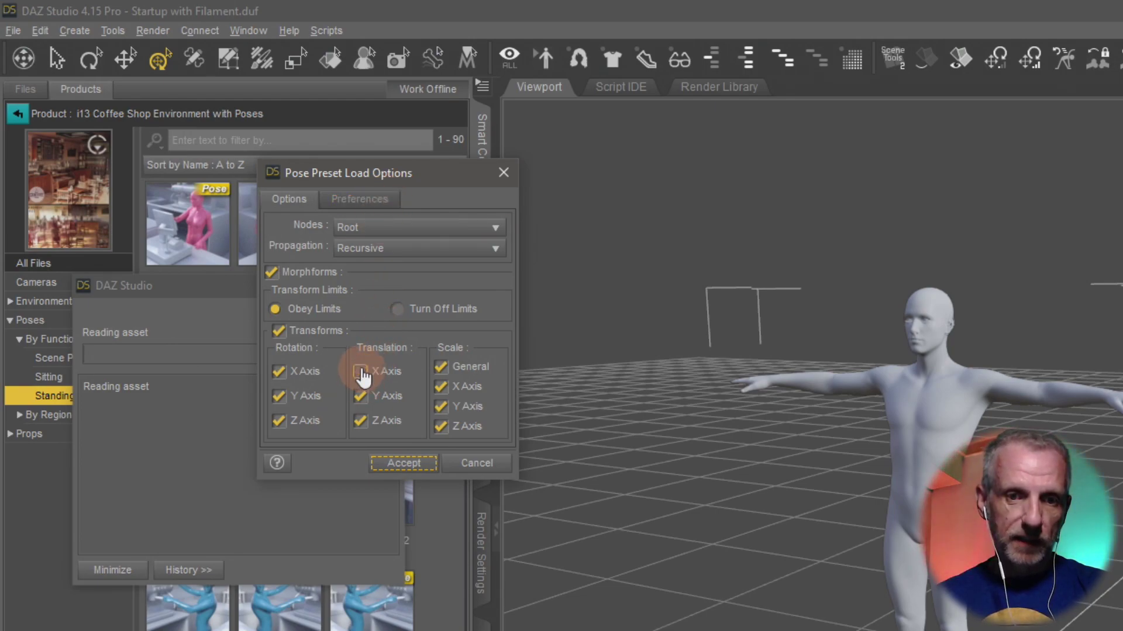
pyautogui.click(361, 396)
pyautogui.click(361, 421)
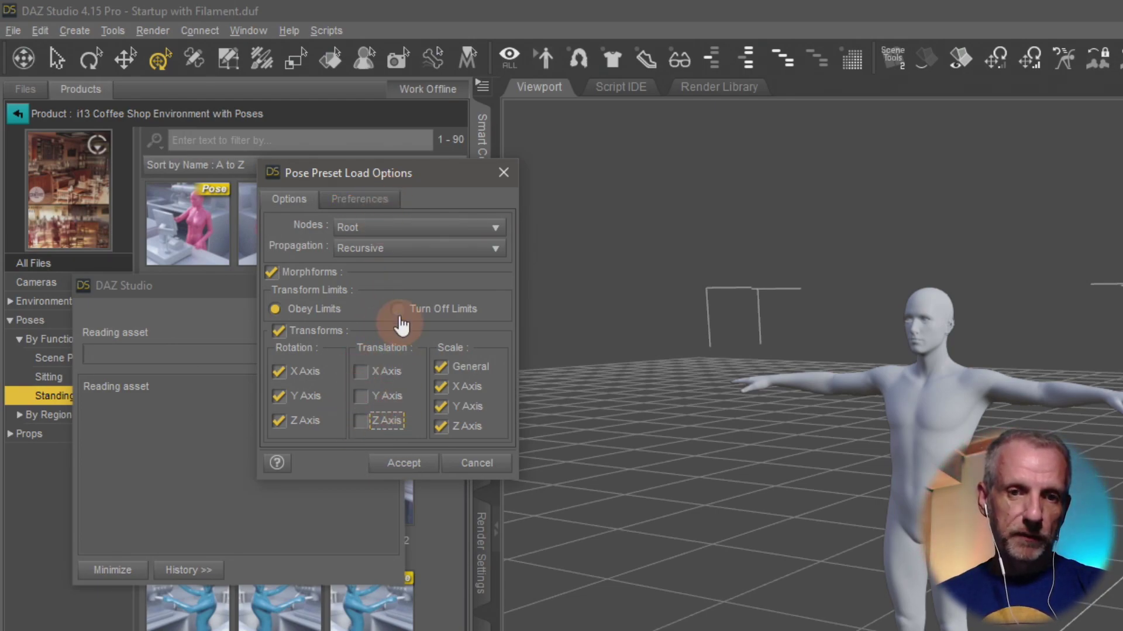
# Enable Set Preferred Options on Accept on the Preferences tab and accept the pose.
pyautogui.click(368, 199)
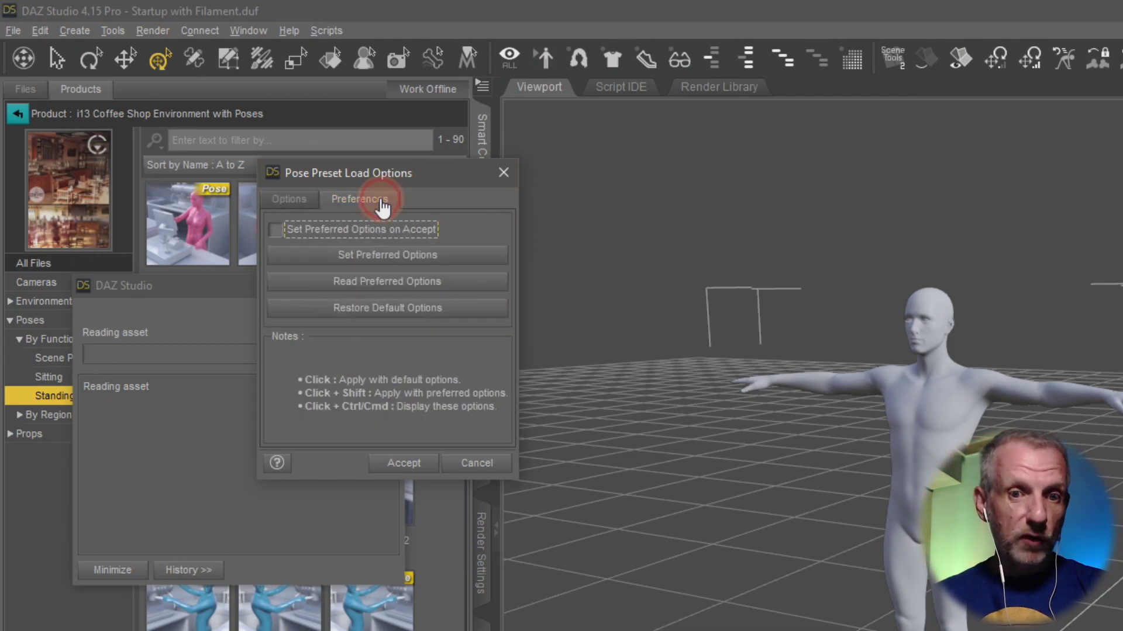
pyautogui.click(403, 234)
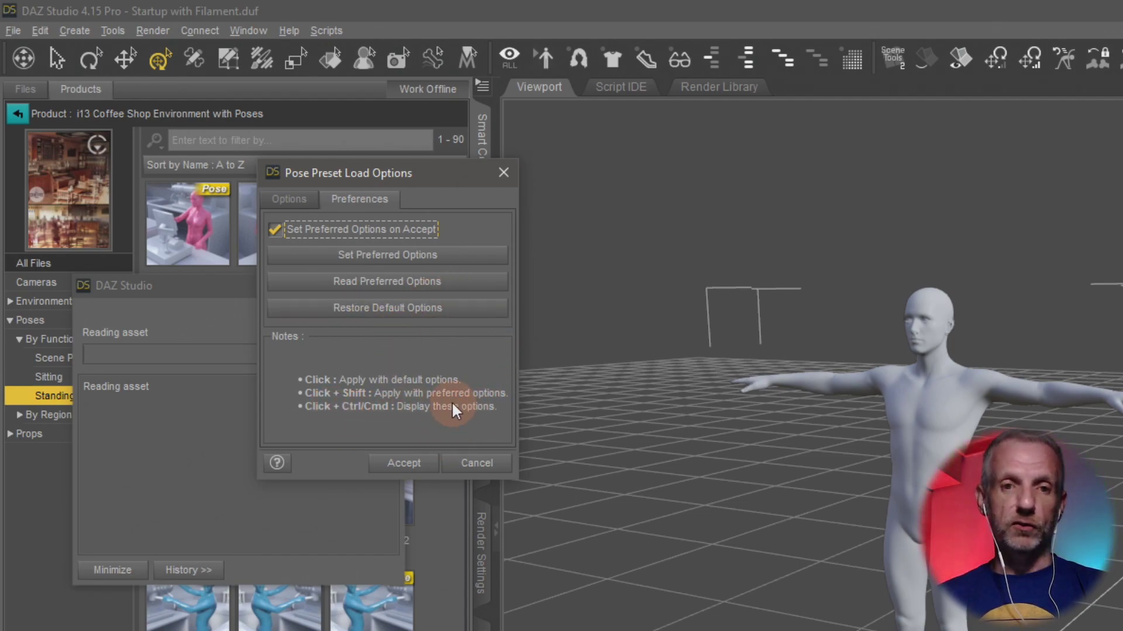
pyautogui.click(300, 201)
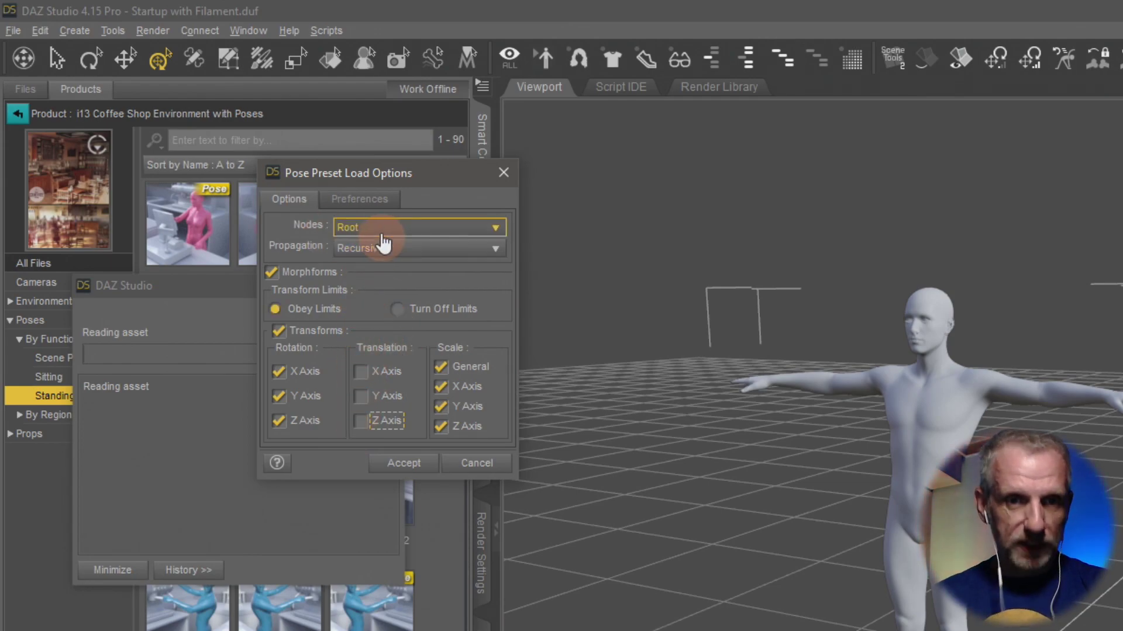
pyautogui.click(359, 199)
pyautogui.click(292, 230)
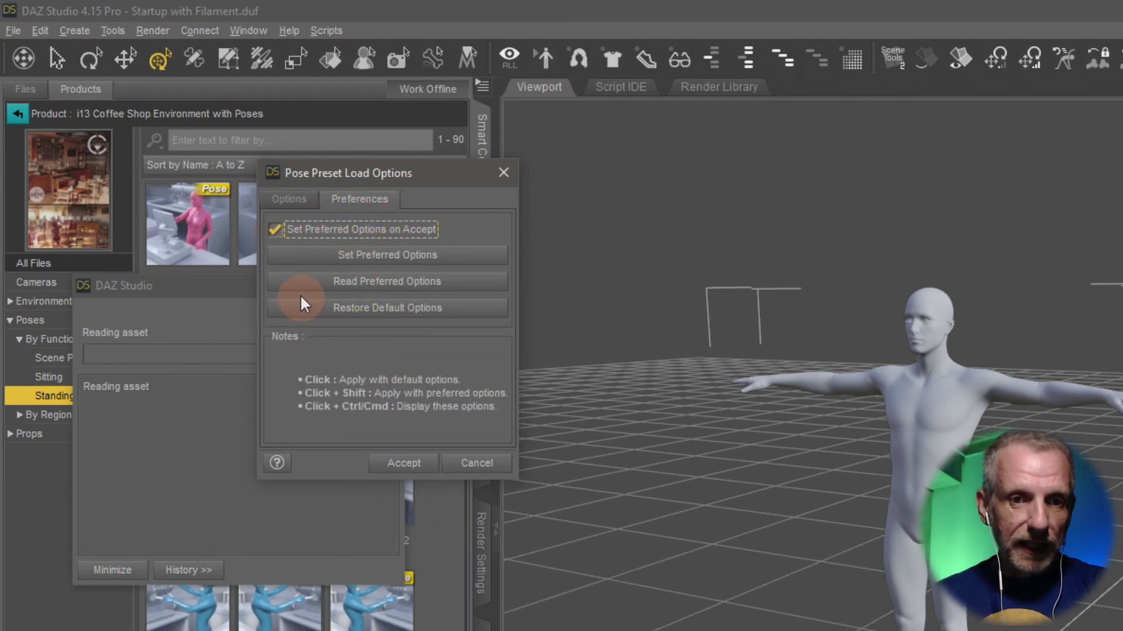
pyautogui.click(307, 232)
pyautogui.click(410, 465)
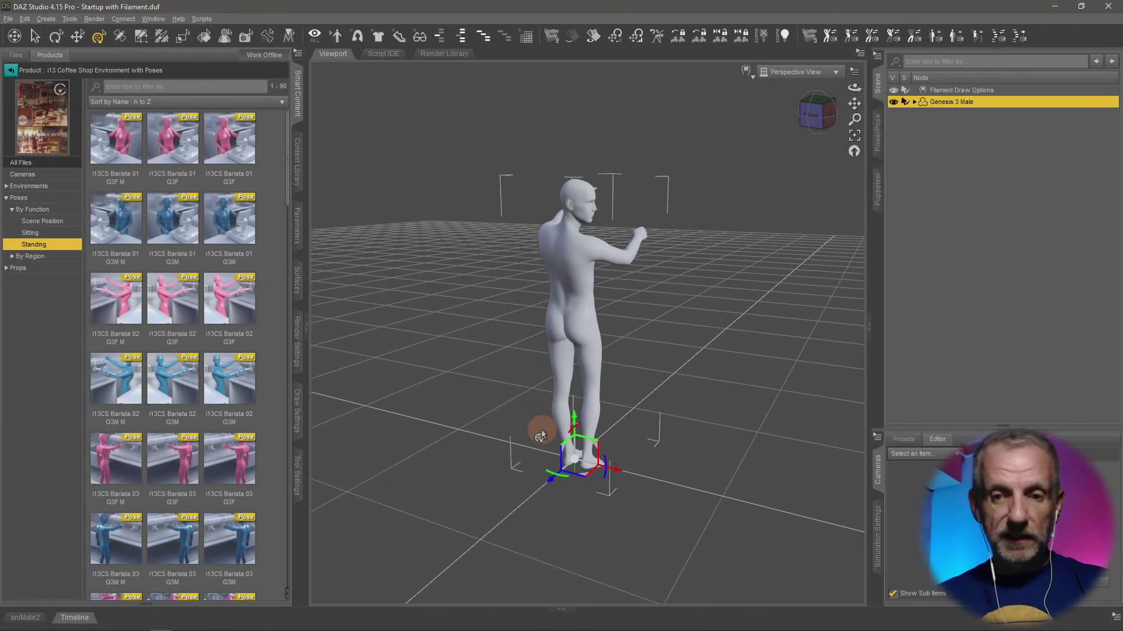
# Undo the current pose, then load Barista 02 G3M and undo it again.
pyautogui.hotkey('ctrl', 'z')
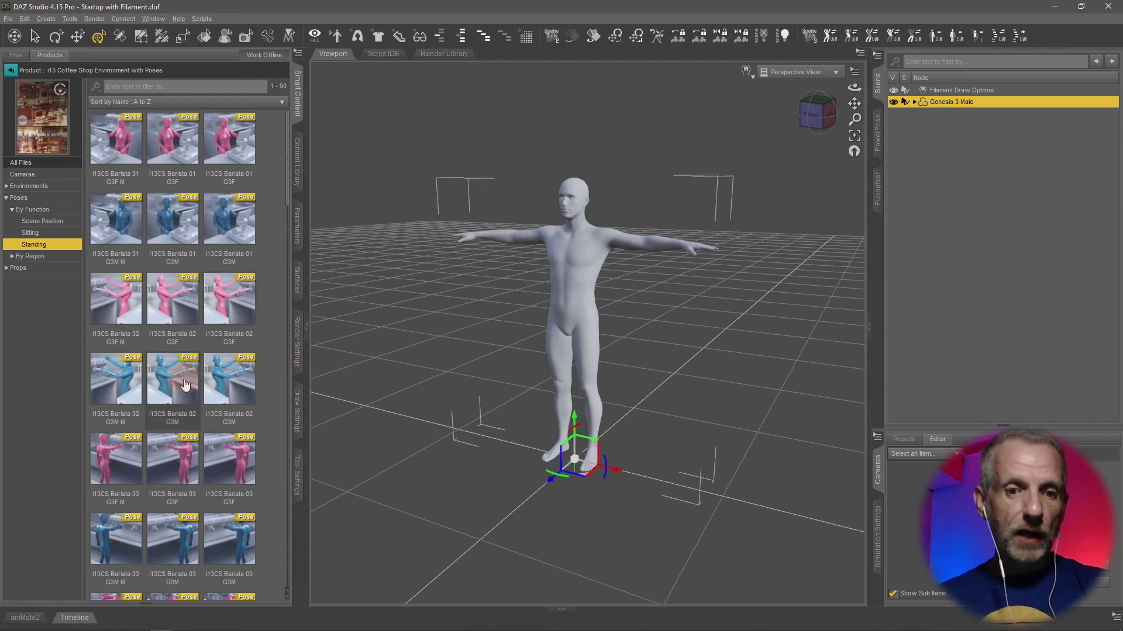
pyautogui.moveTo(186, 386)
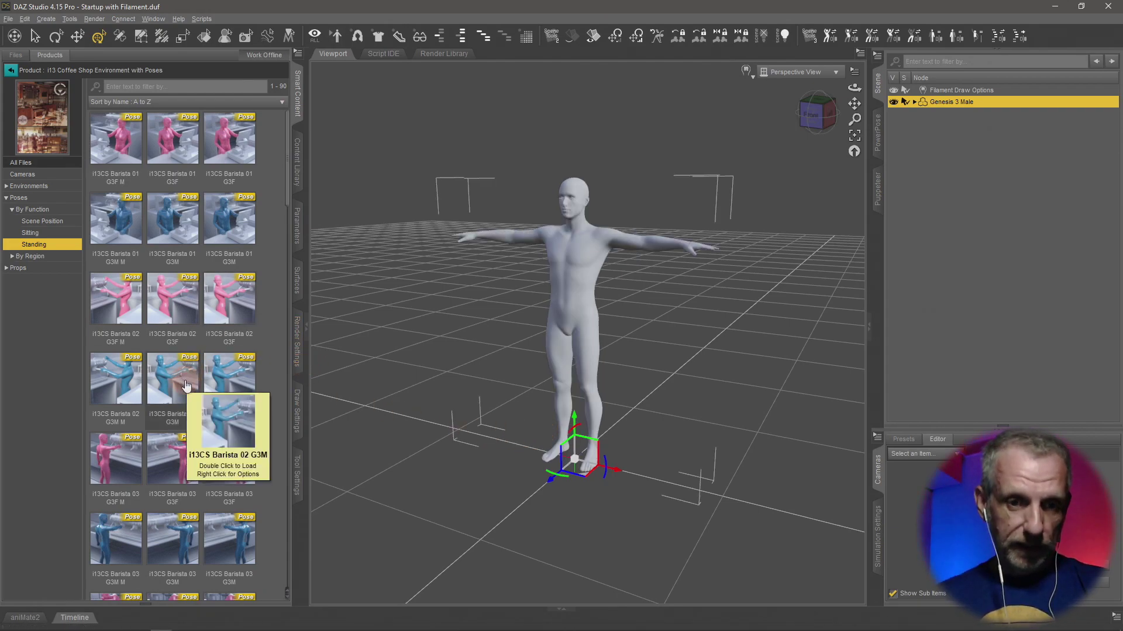
pyautogui.doubleClick(186, 386)
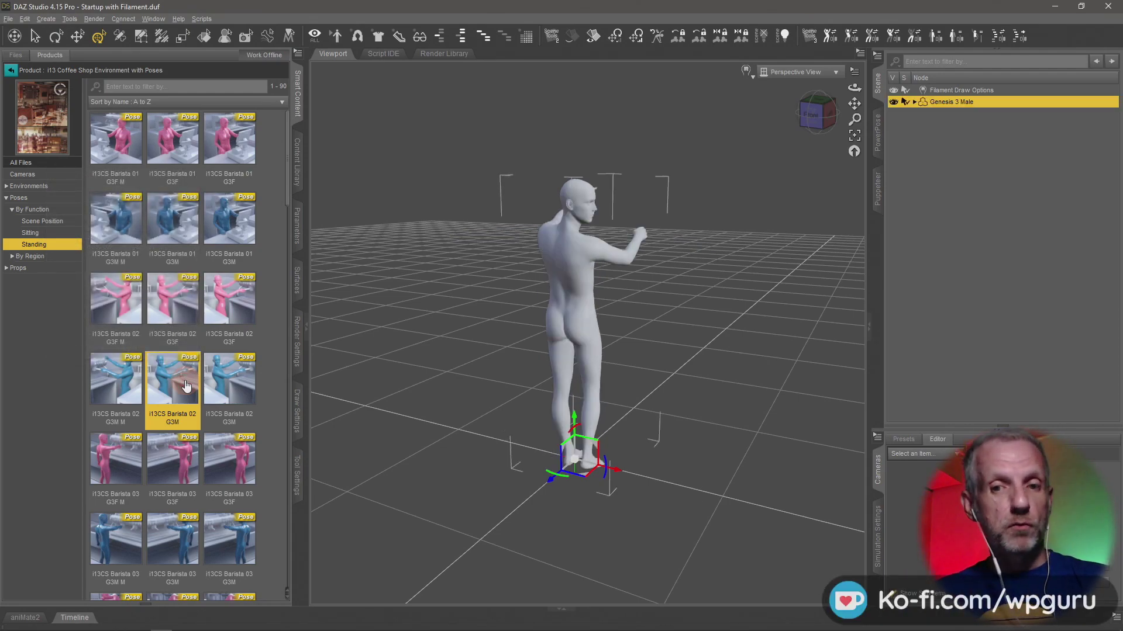
pyautogui.hotkey('ctrl', 'z')
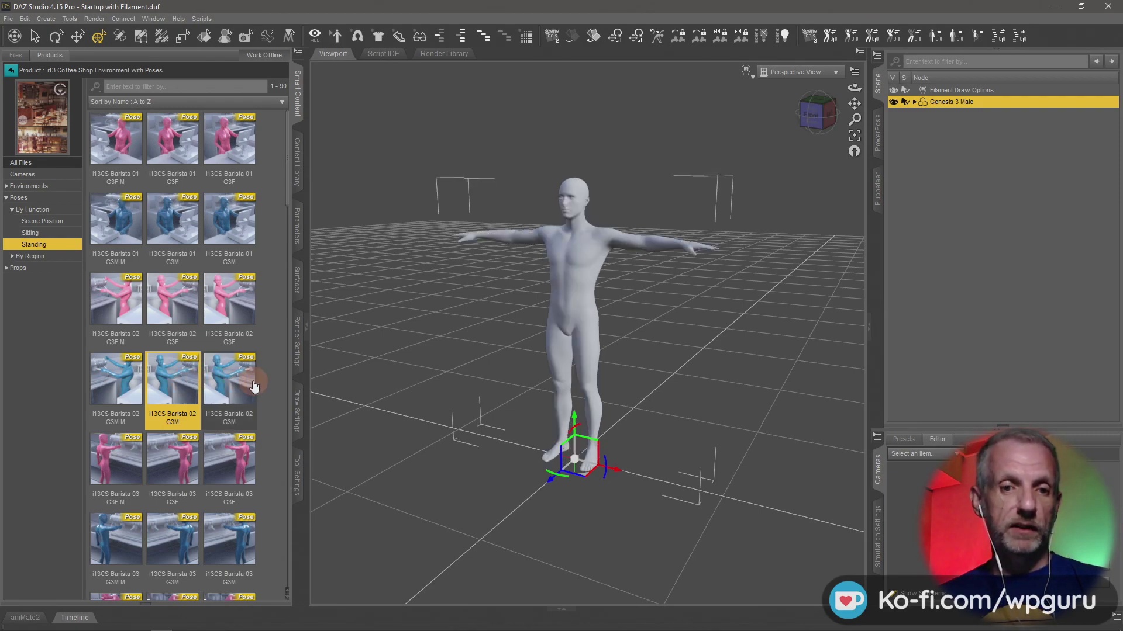
# Load Barista 01 G3M onto the figure and undo it back to the T-pose.
pyautogui.keyDown('shift'); pyautogui.doubleClick(175, 232); pyautogui.keyUp('shift')
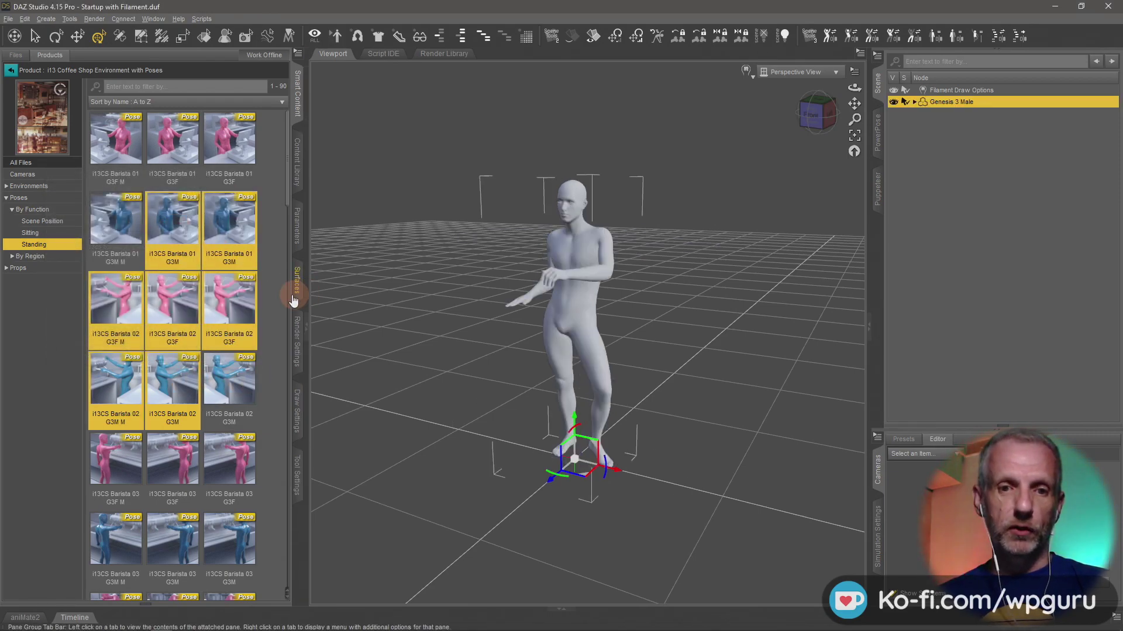
pyautogui.click(282, 318)
pyautogui.hotkey('ctrl', 'z')
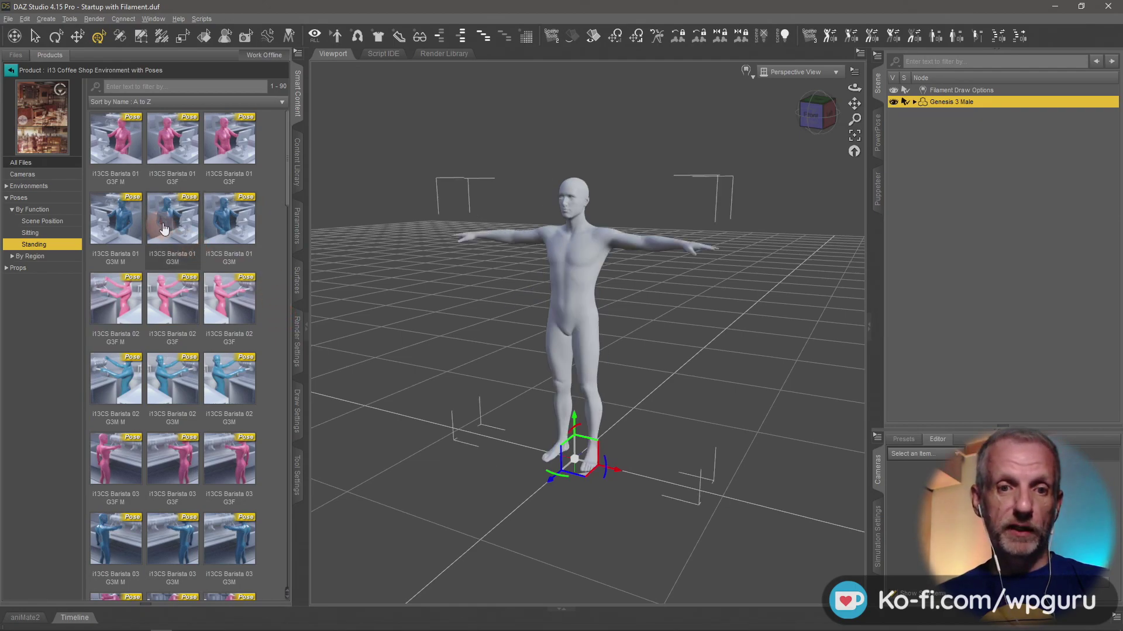
pyautogui.doubleClick(168, 224)
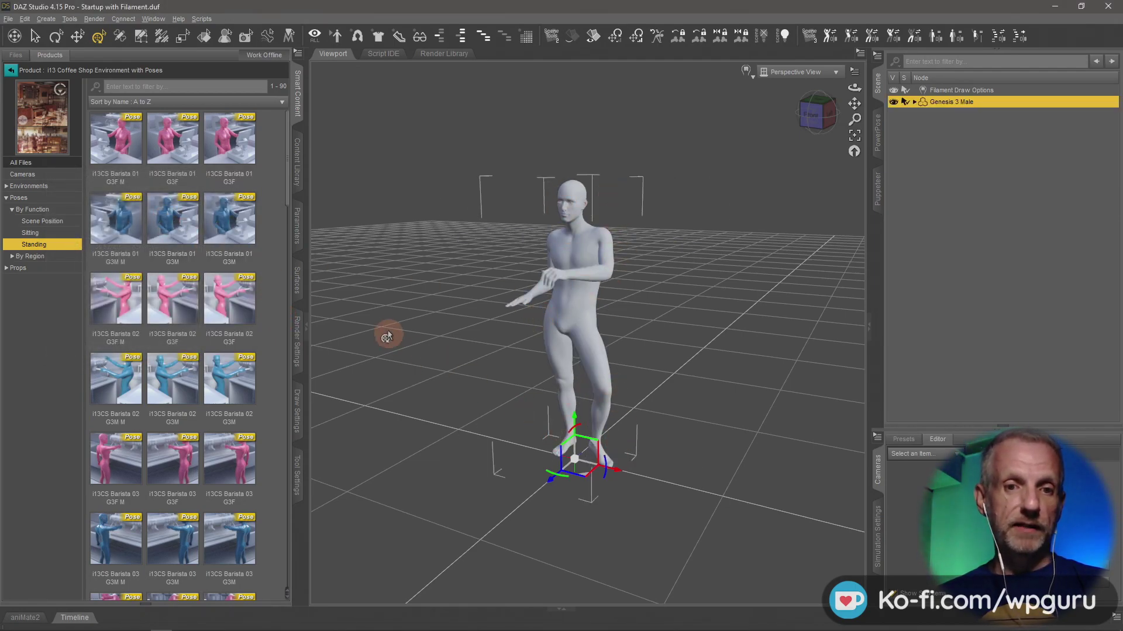
pyautogui.hotkey('ctrl', 'z')
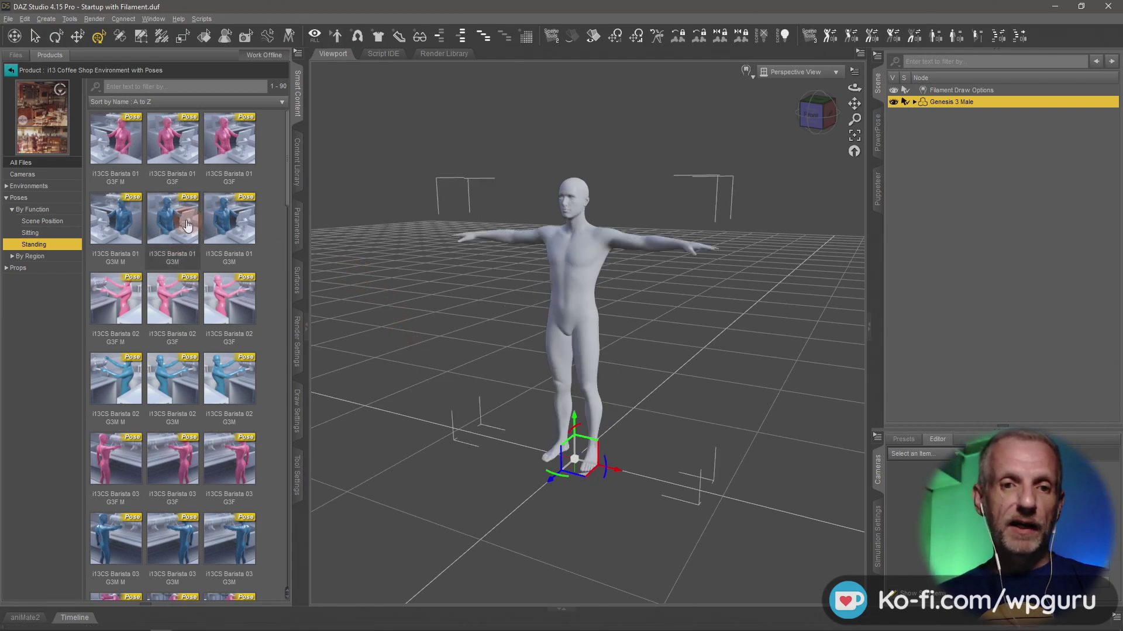
pyautogui.keyDown('ctrl'); pyautogui.doubleClick(173, 228); pyautogui.keyUp('ctrl')
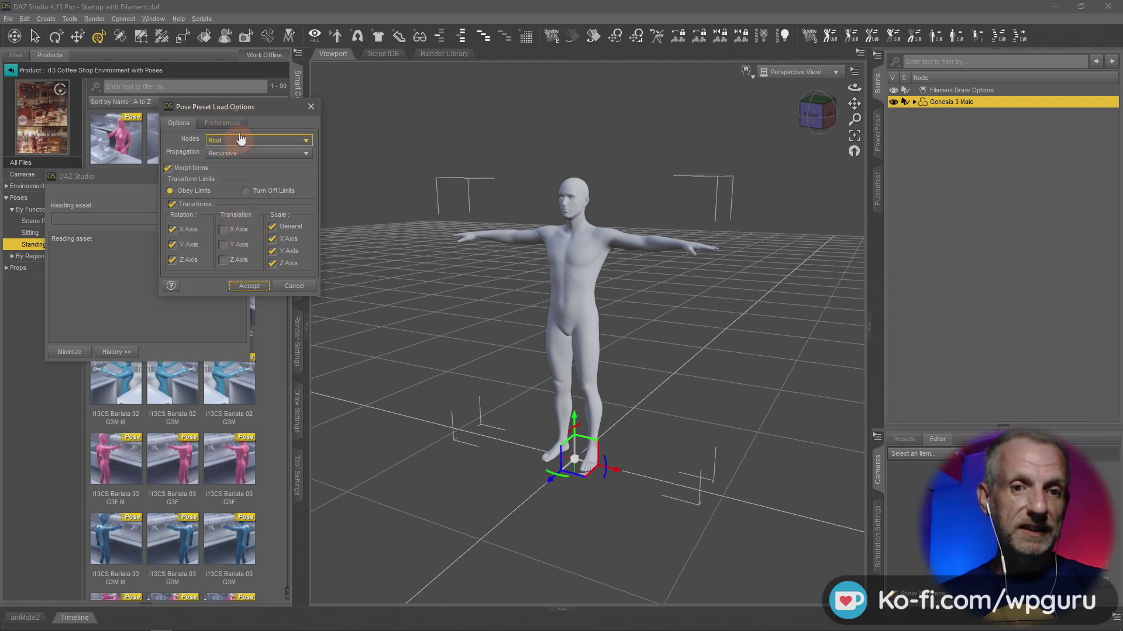
pyautogui.click(222, 123)
pyautogui.click(170, 142)
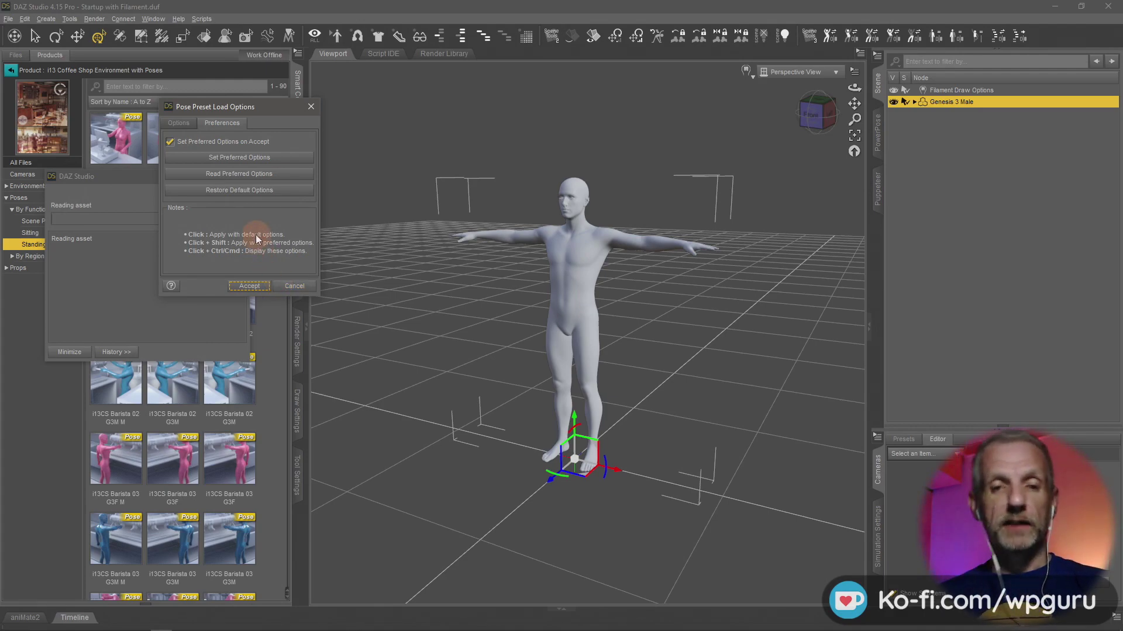
pyautogui.click(295, 287)
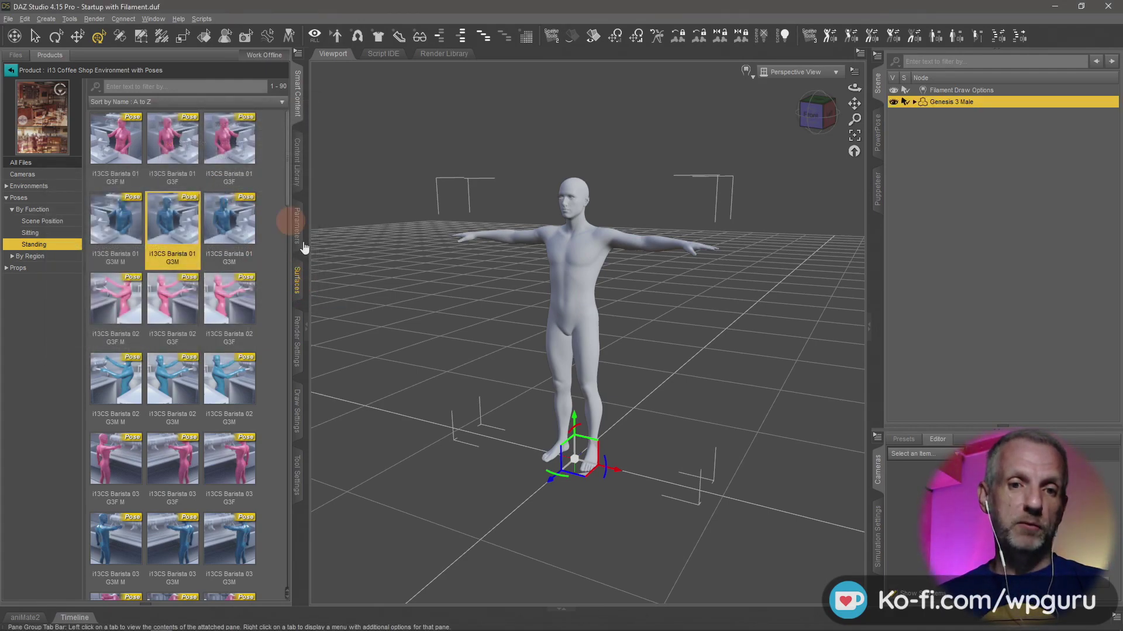
pyautogui.click(178, 236)
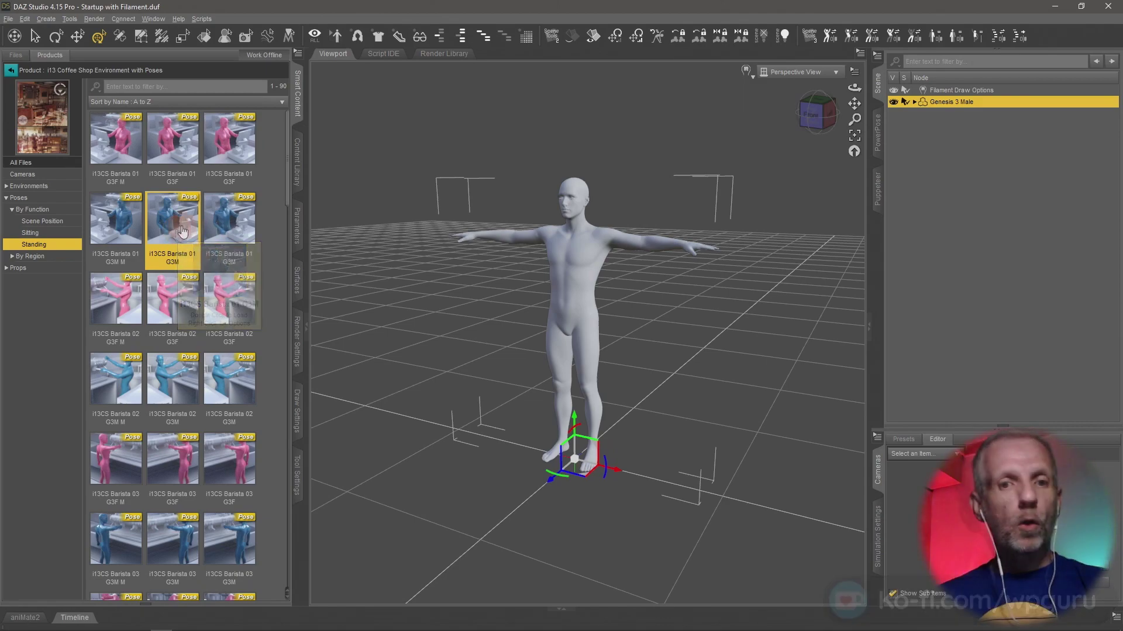
pyautogui.moveTo(182, 233)
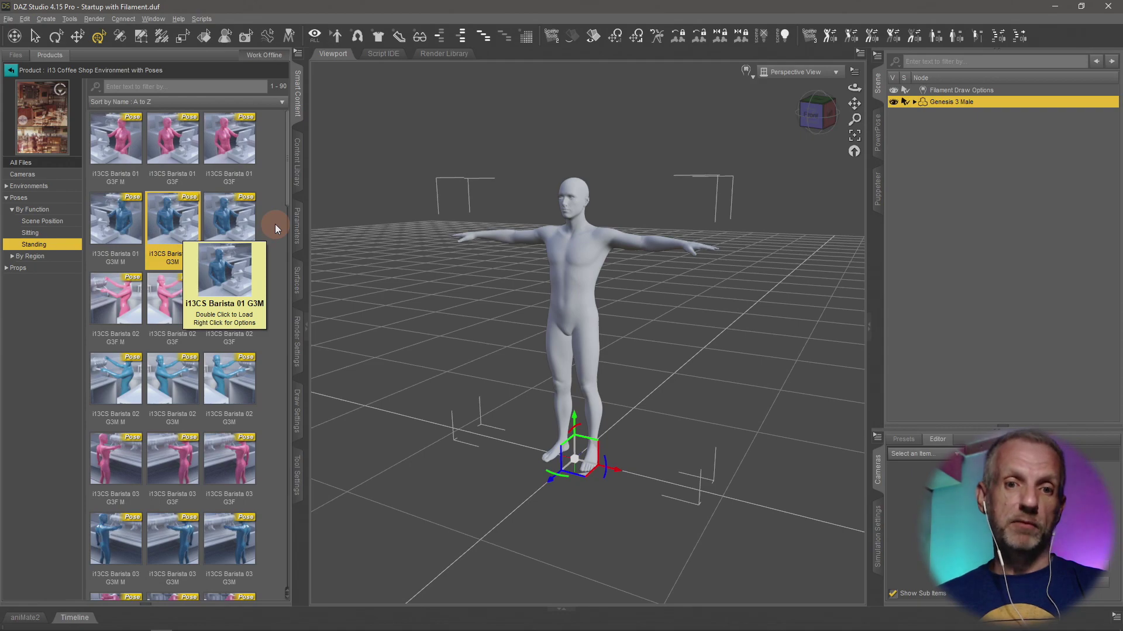
# Open Barista 01 G3M load options, keep rotation on and translation off, and tick Set Preferred Options on Accept.
pyautogui.keyDown('ctrl'); pyautogui.doubleClick(187, 232); pyautogui.keyUp('ctrl')
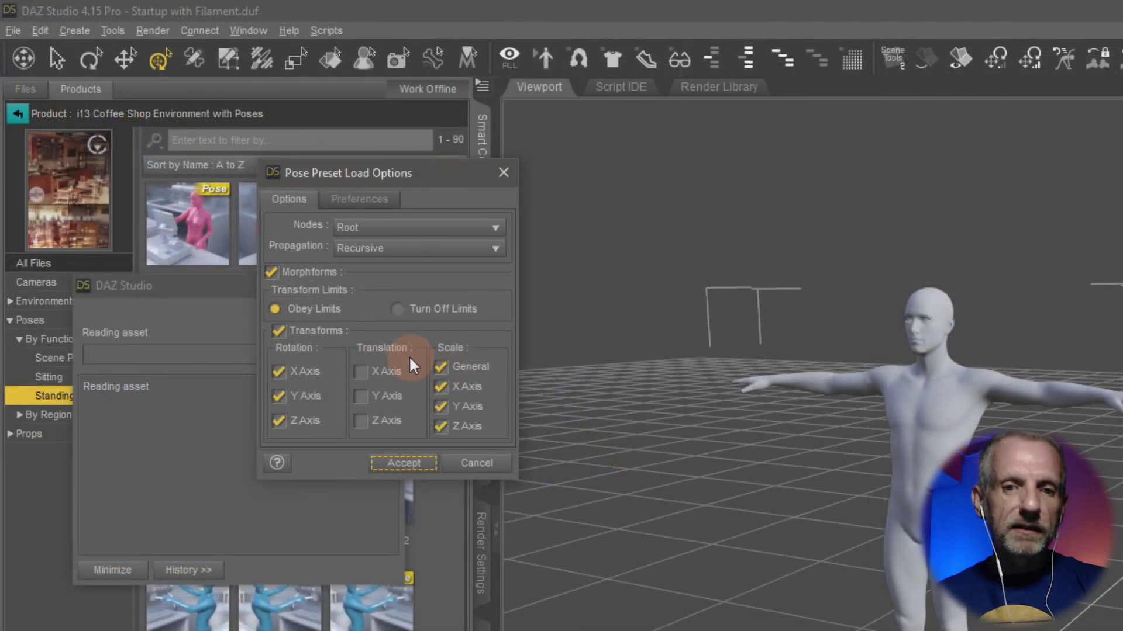
pyautogui.click(198, 247)
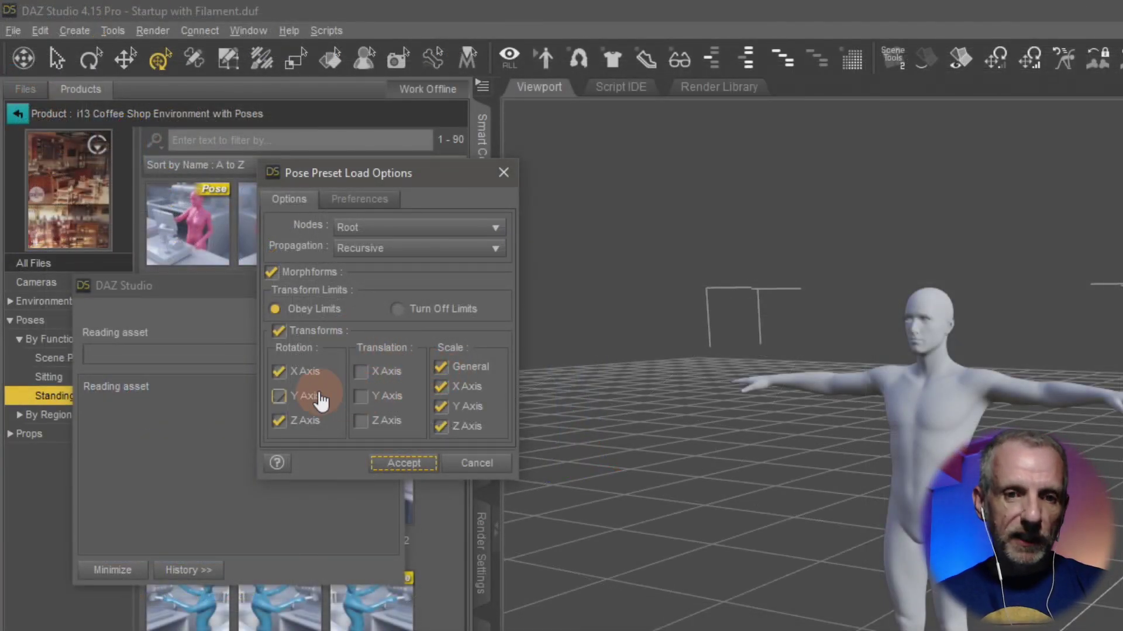
pyautogui.click(306, 379)
pyautogui.click(283, 396)
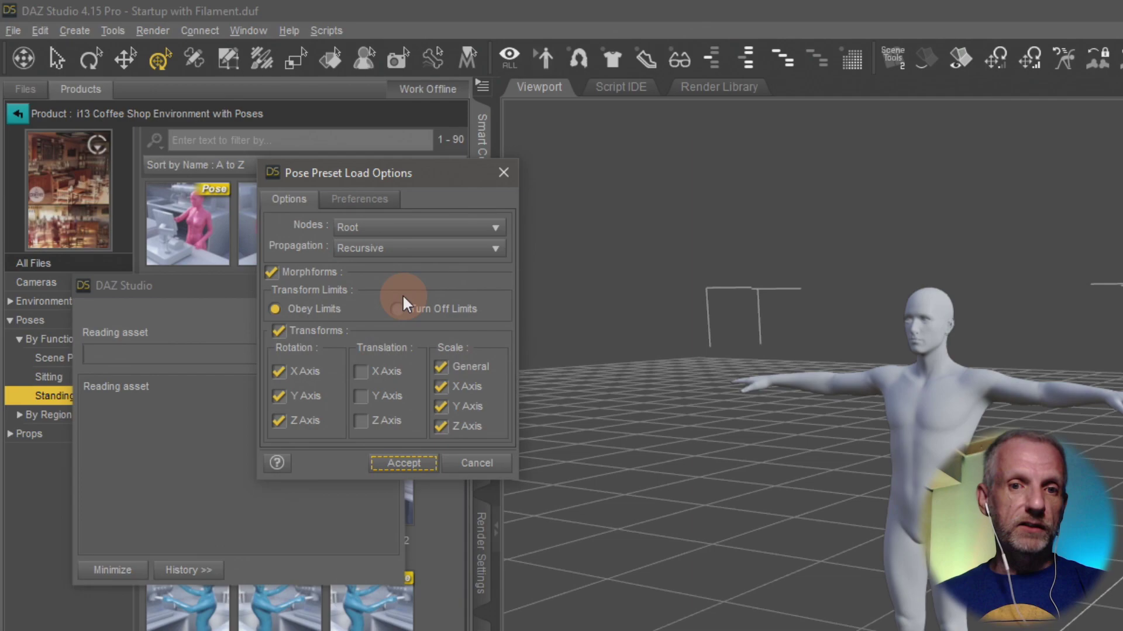
pyautogui.click(389, 213)
pyautogui.click(443, 228)
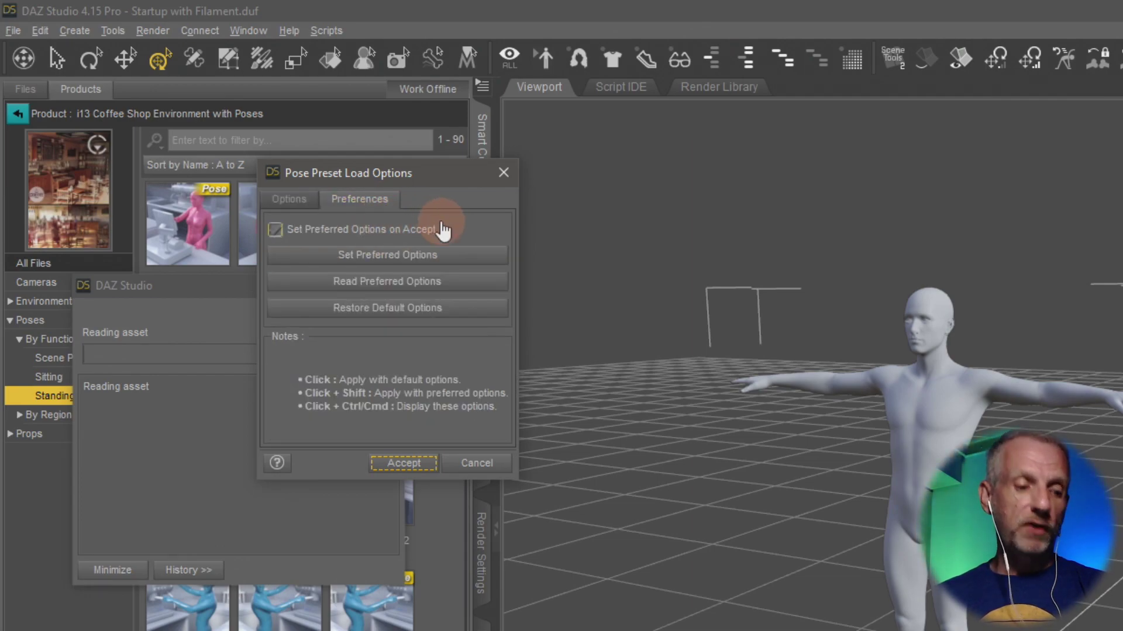
pyautogui.click(443, 229)
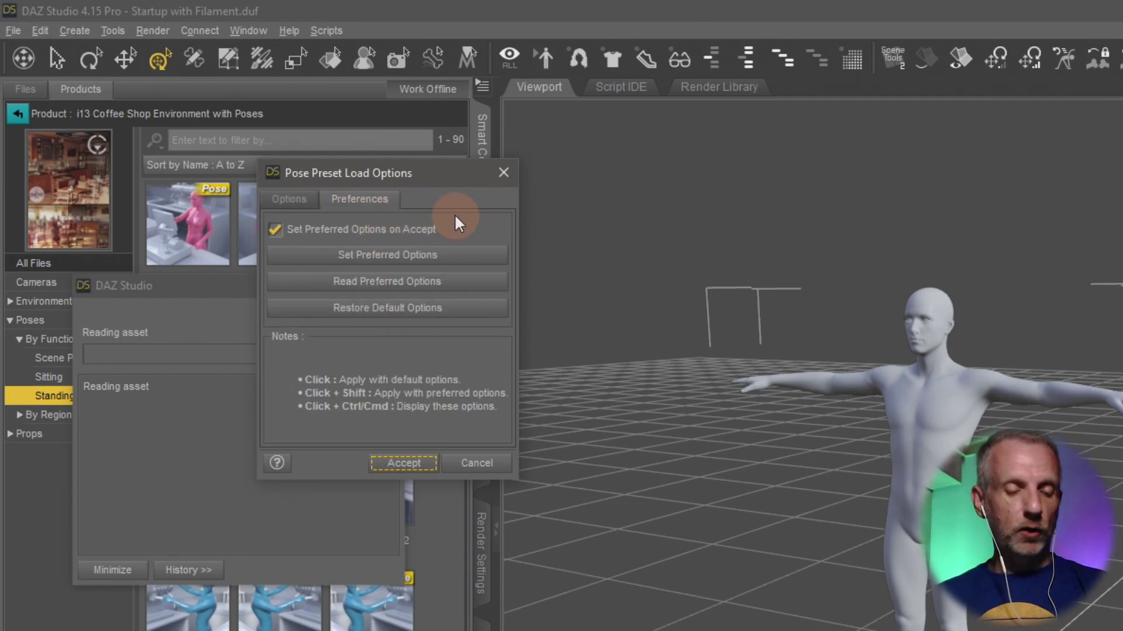